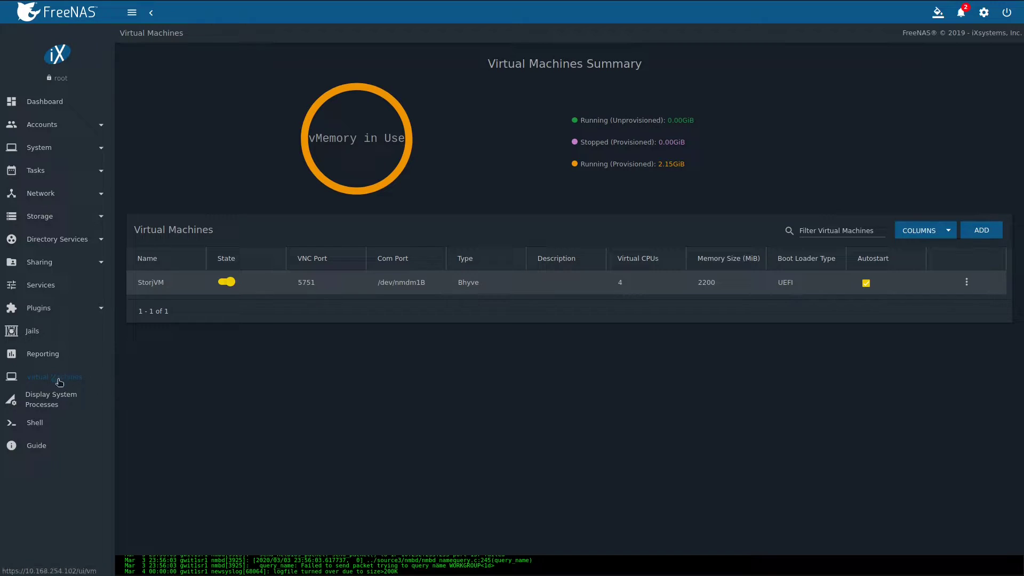
Start a new Linux guest VM named debian10youtube and bring up the VNC bind address choices.
click(984, 231)
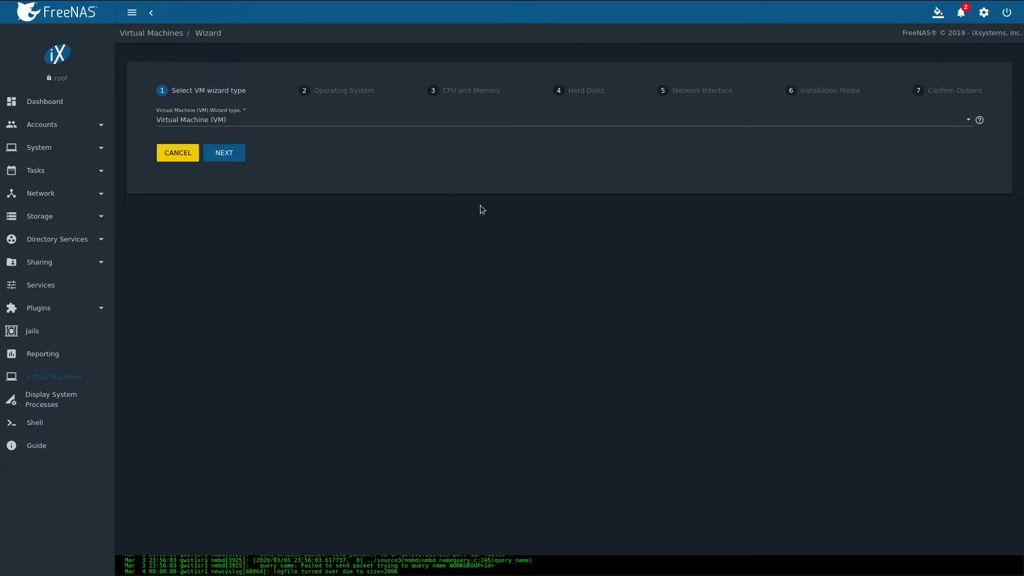
click(229, 153)
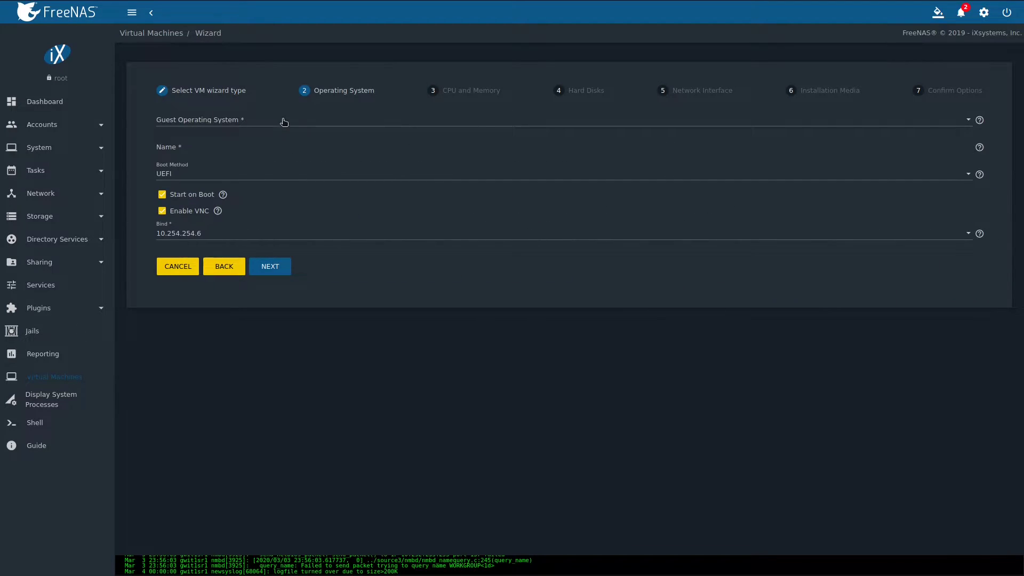
click(281, 121)
click(239, 143)
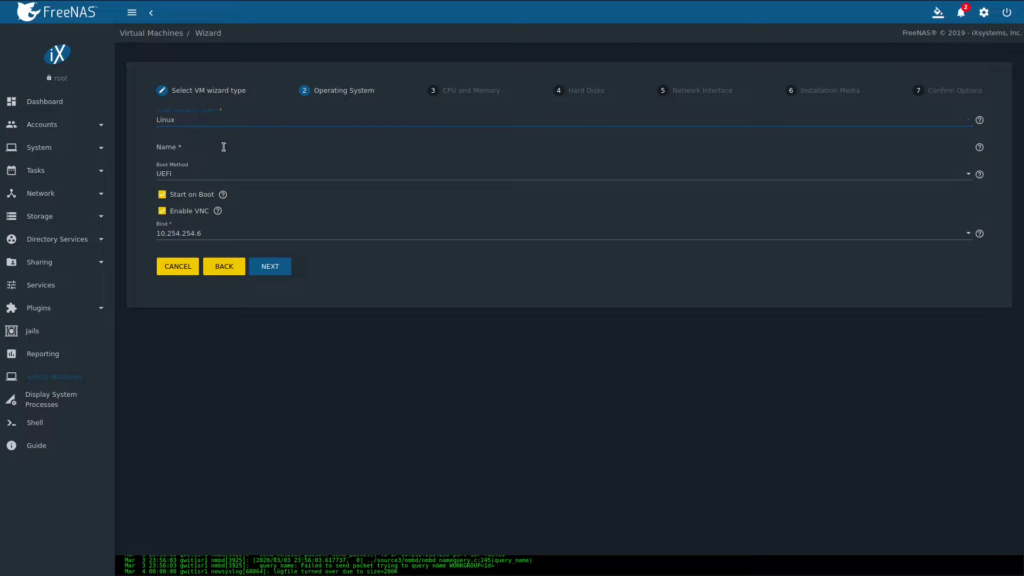
click(223, 147)
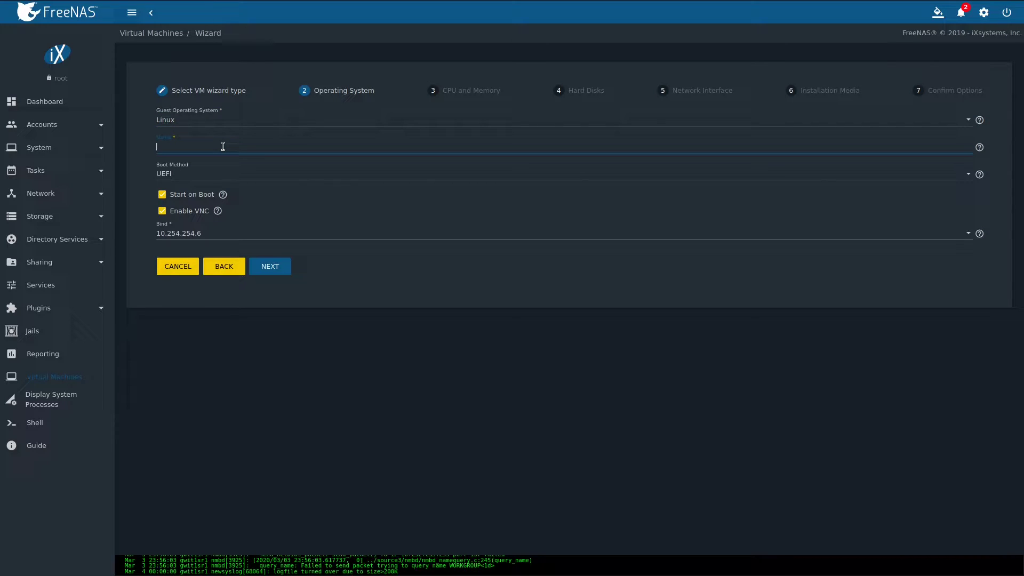
text(debian10youtube)
click(241, 233)
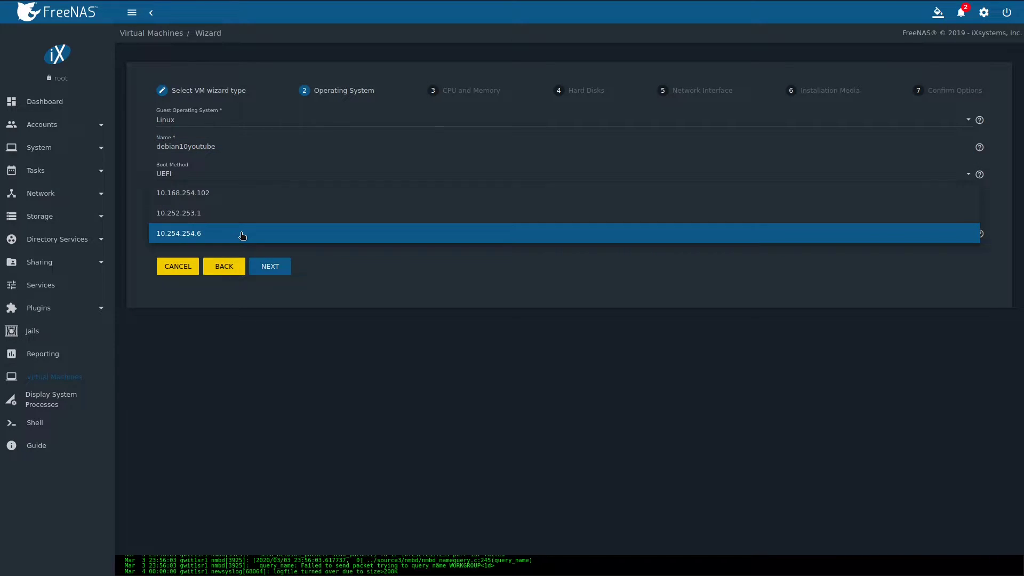
Bind VNC to 10.168.254.102 and set the VM's memory to 1024 MiB.
click(251, 193)
click(273, 267)
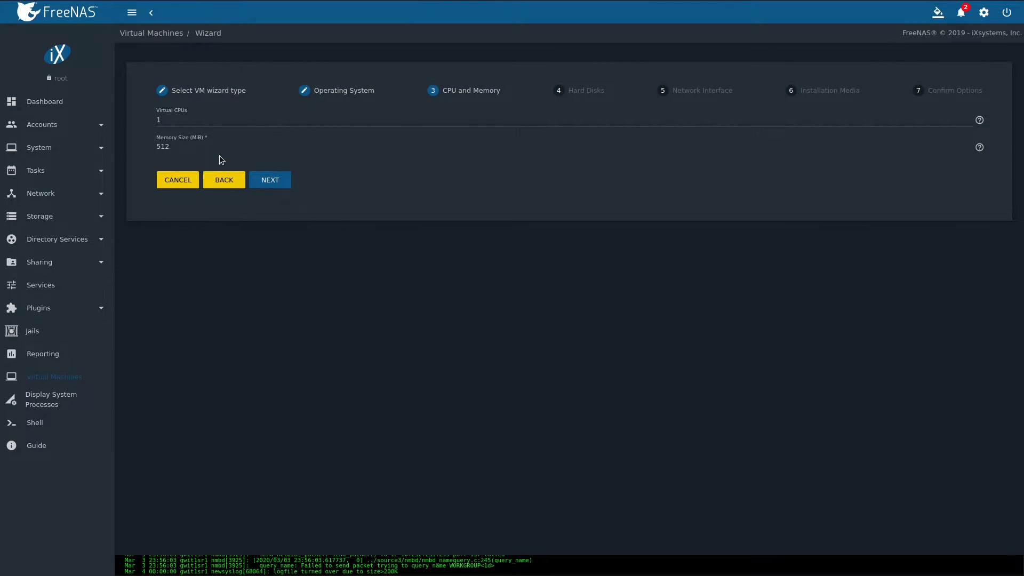
double_click(175, 147)
text(1024)
Make the new 10 GiB disk image use the VirtIO disk type.
click(276, 183)
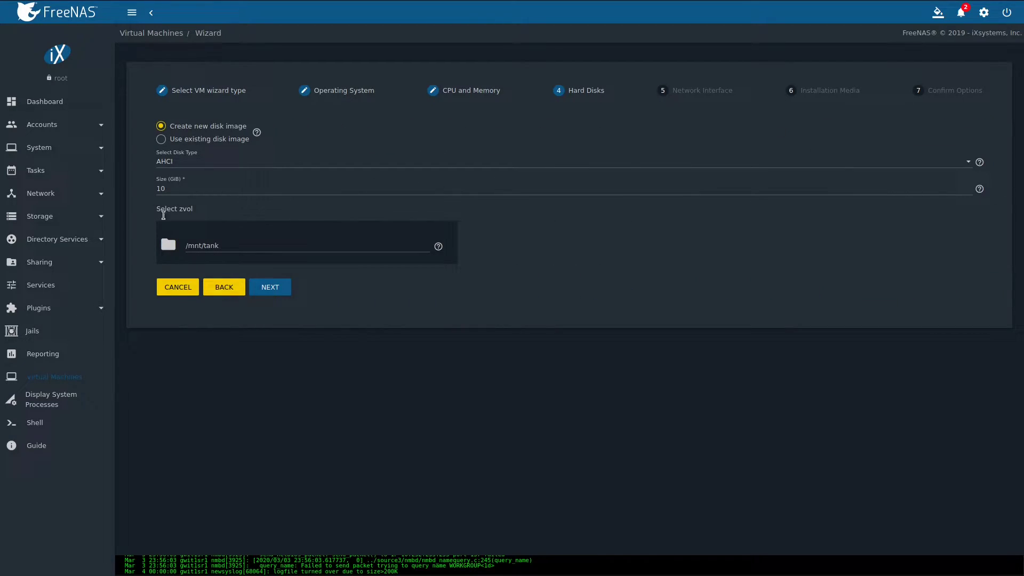
click(343, 165)
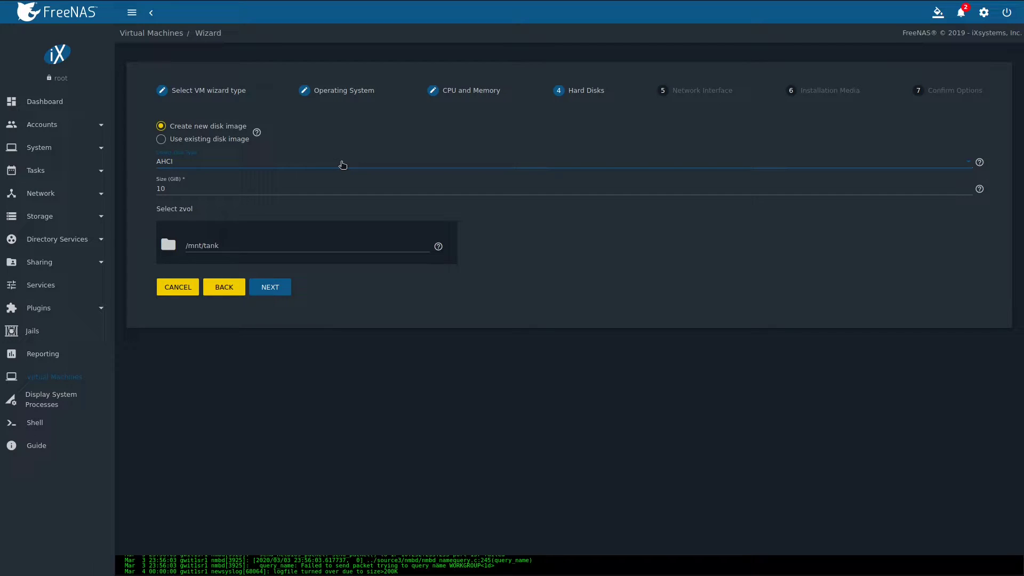
click(343, 164)
click(322, 185)
click(281, 290)
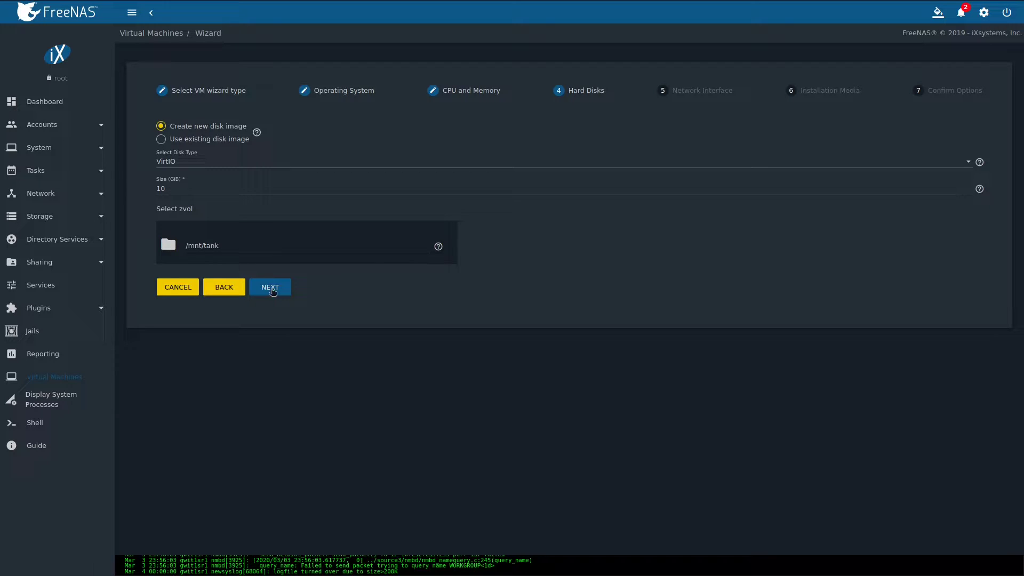
Attach the VM's network adapter to vlan1 and advance to the installation media step.
click(271, 288)
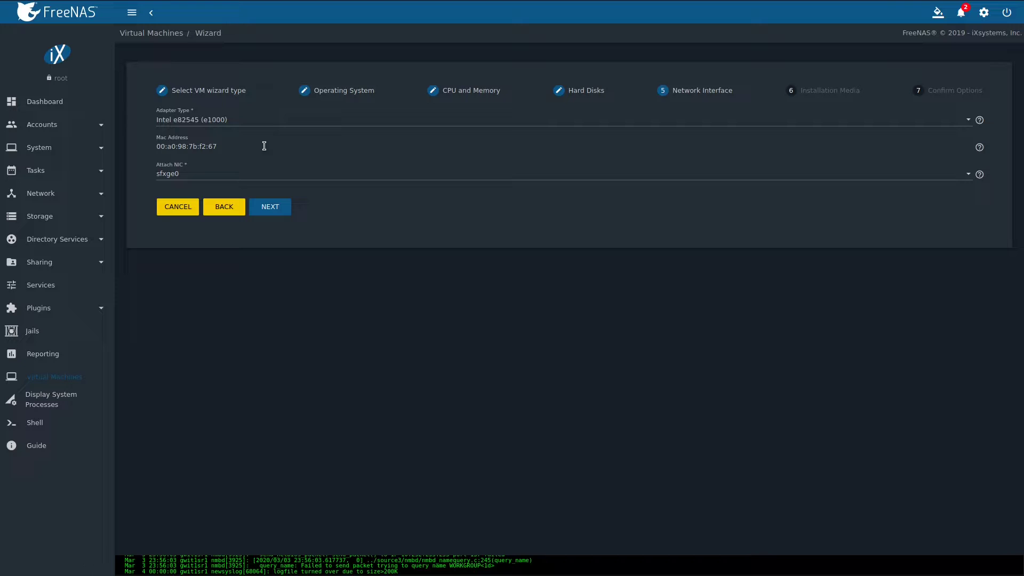
click(264, 176)
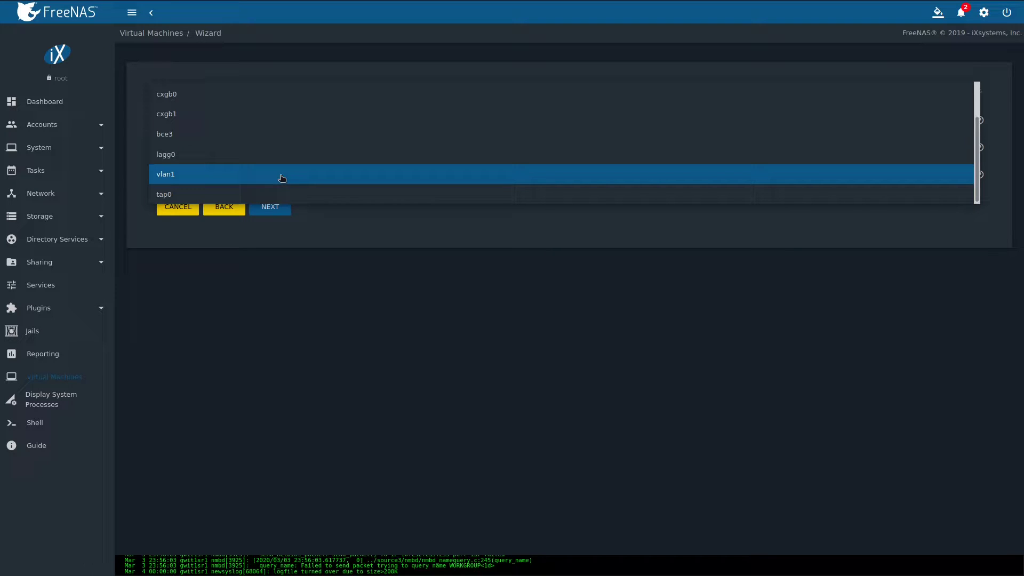
click(281, 178)
click(273, 208)
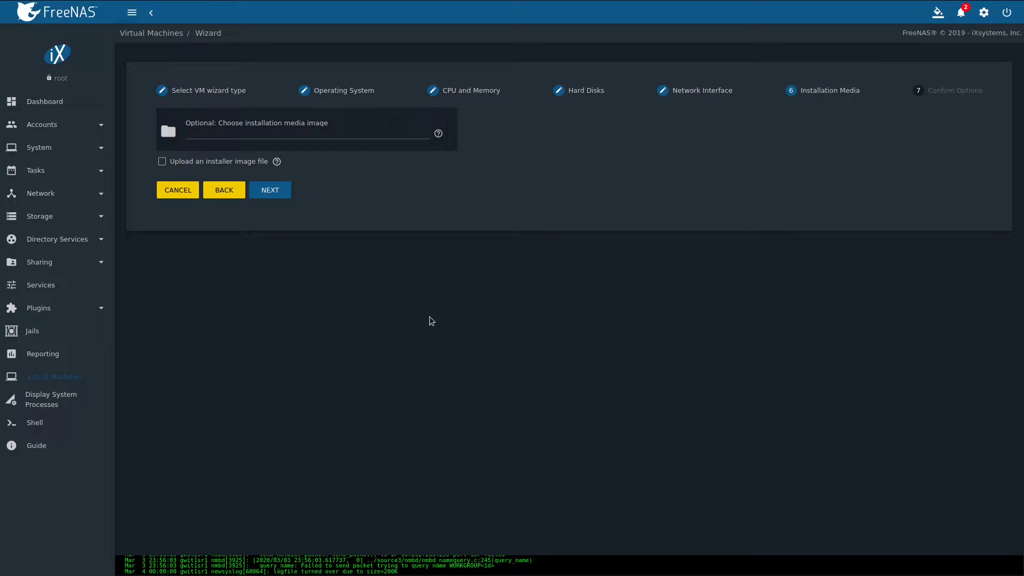
In a shell tab, start fetching the Debian 10.3 netinst ISO into /mnt/tank/ISOs, then cancel it.
right_click(38, 425)
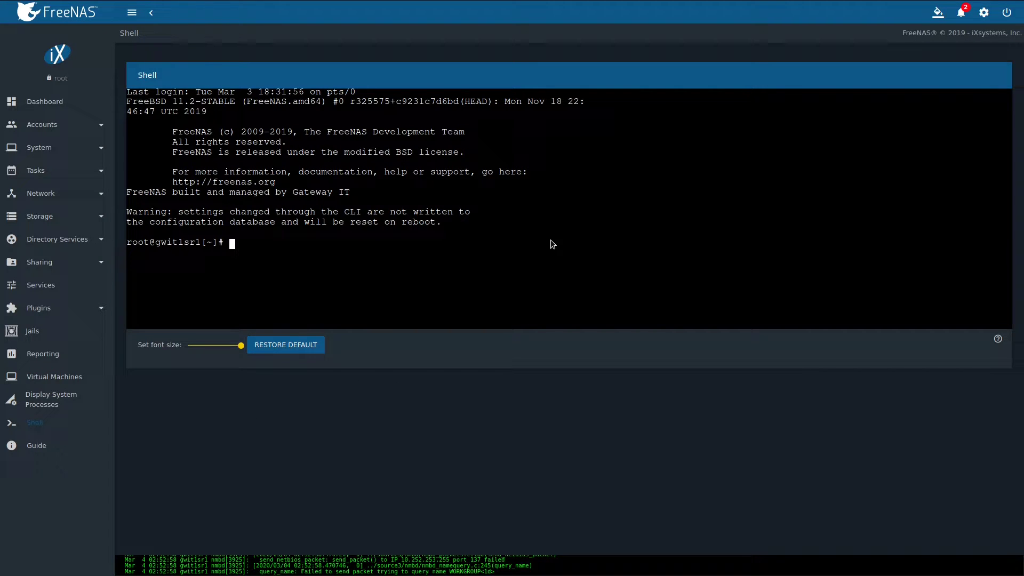
text(cd /mnt/tank/ISOs)
key(Return)
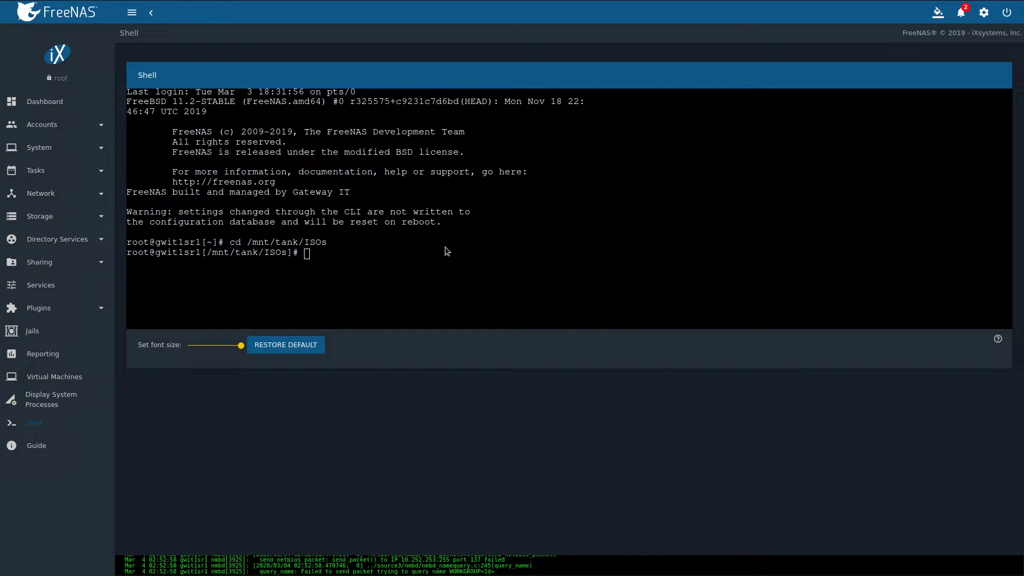
text(fetch -o debian-10-3-amd64.iso https://cdimage.debian.org/debian-cd/current/amd64/iso-cd/debian-10.3.0-amd64-netinst.iso)
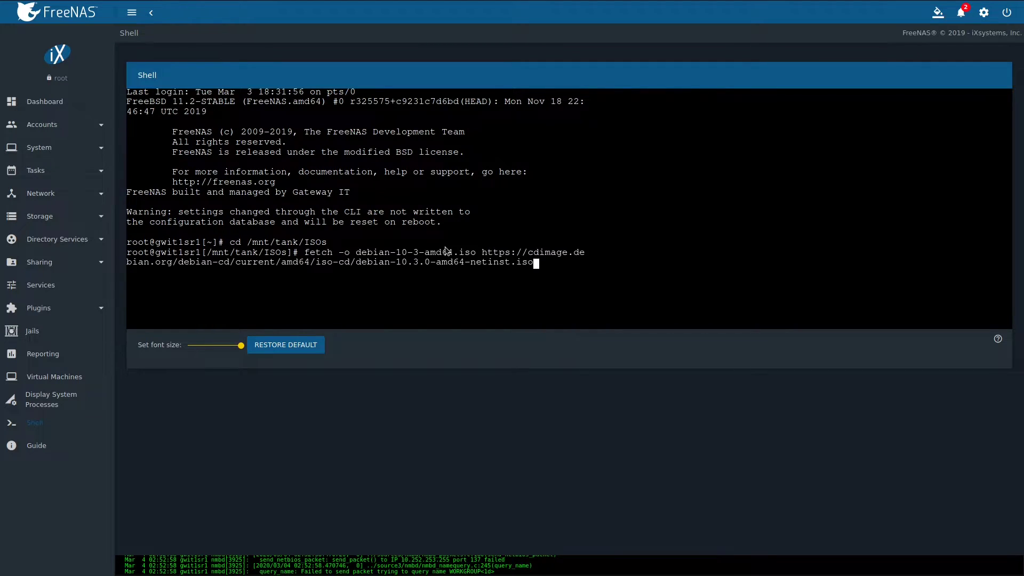
key(Return)
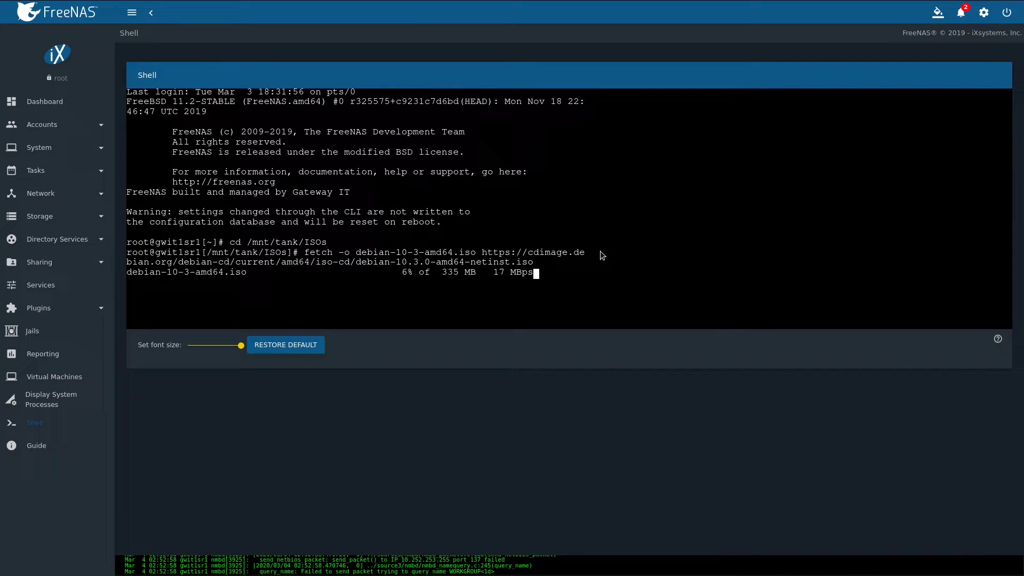
key(ctrl+c)
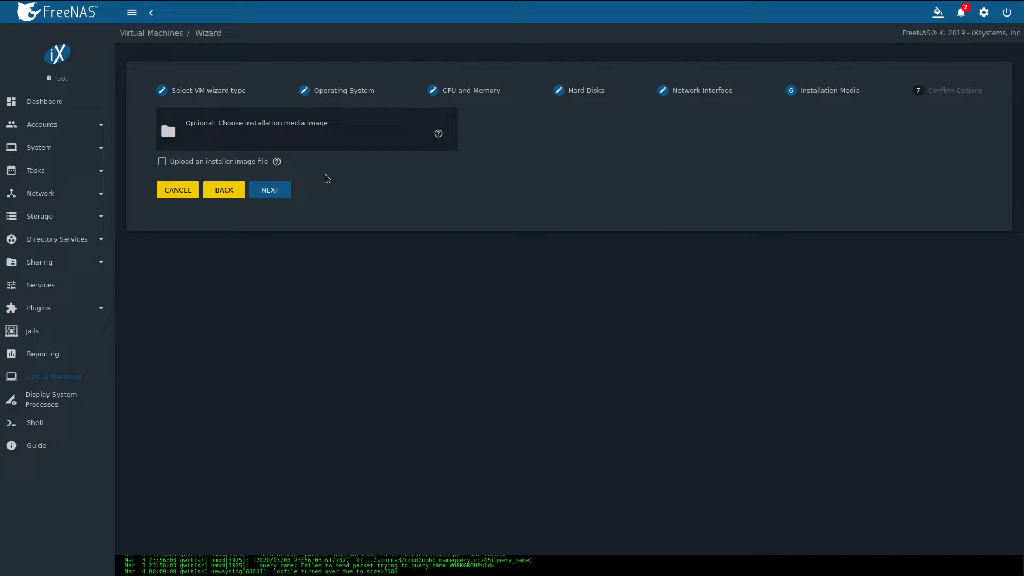
Use /mnt/tank/ISOs/debian-10.2.0-amd64-netinst.iso as installation media and submit the VM.
click(191, 134)
click(177, 260)
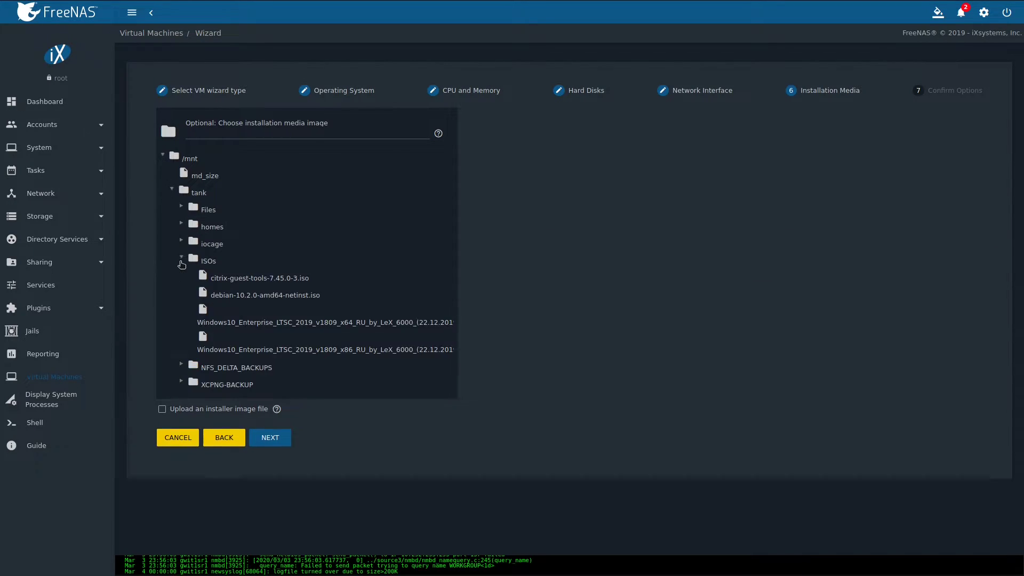
click(256, 295)
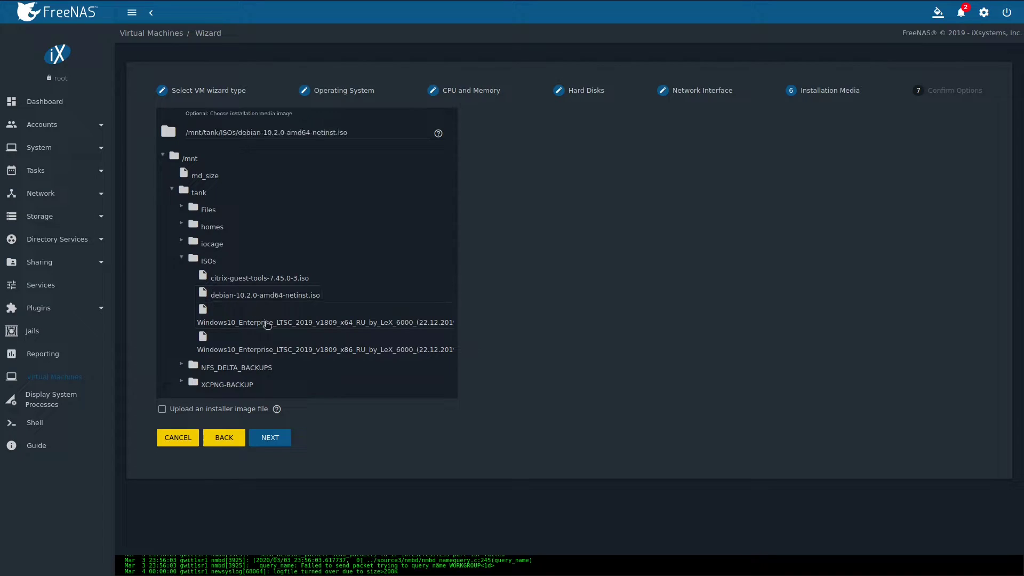
click(277, 439)
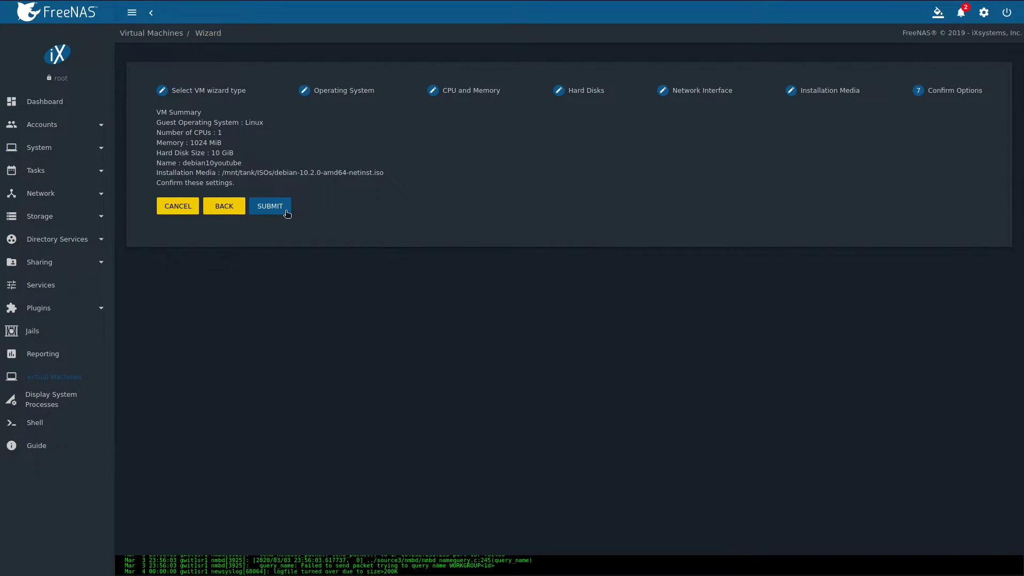
click(285, 209)
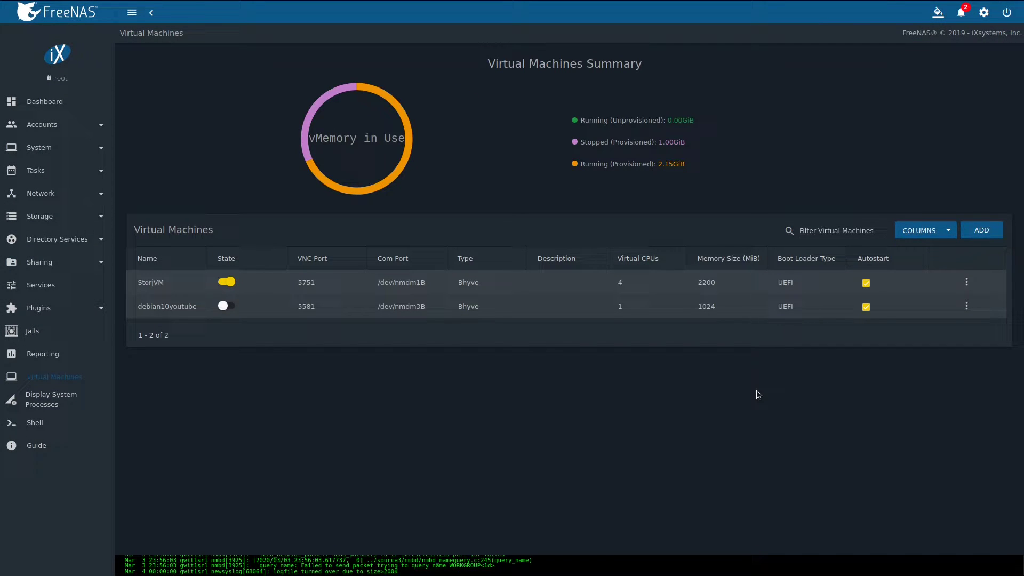
Edit debian10youtube's VNC device to 800x600 resolution without delaying boot until VNC connects.
click(967, 308)
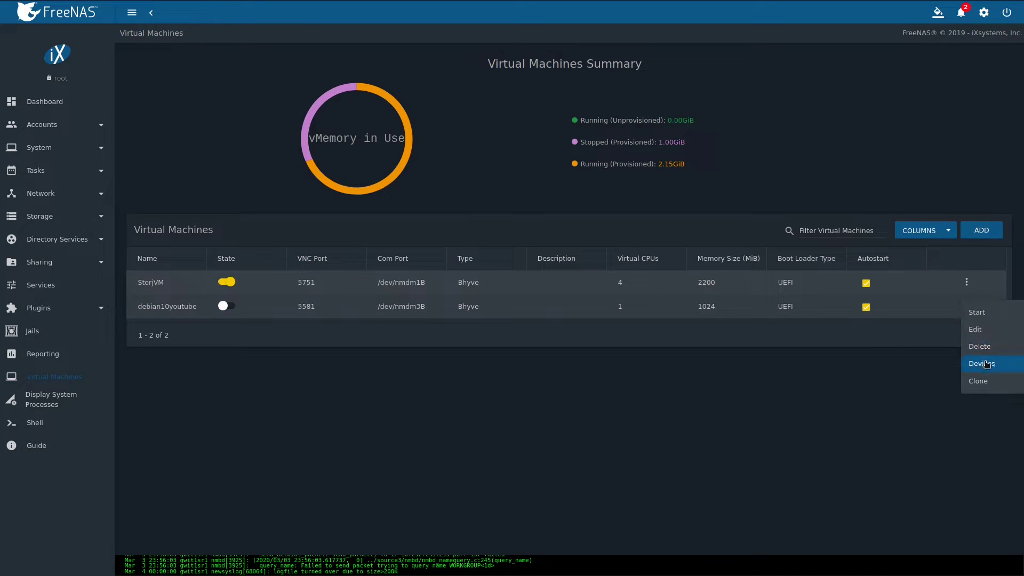
click(989, 364)
click(896, 202)
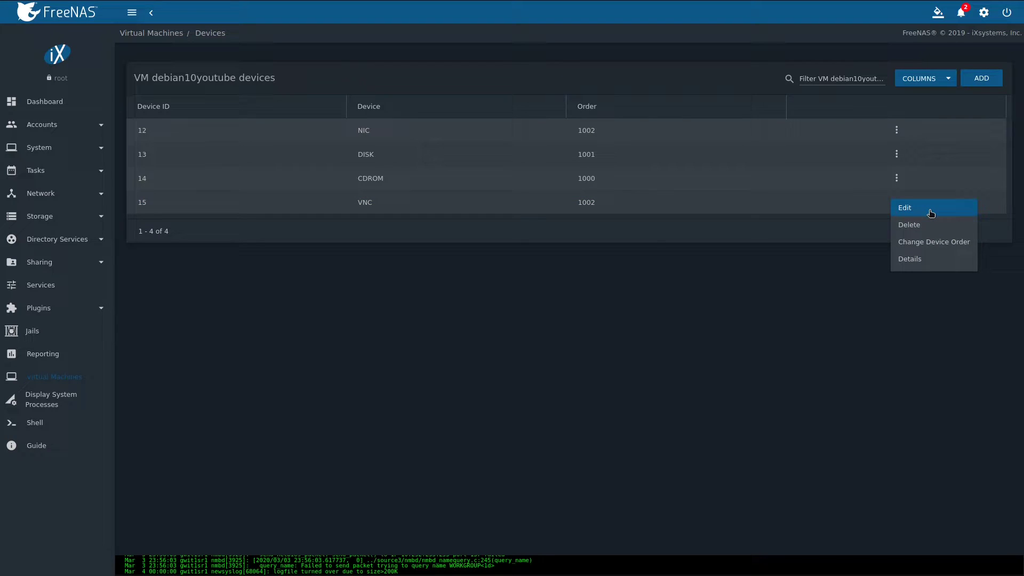
click(931, 213)
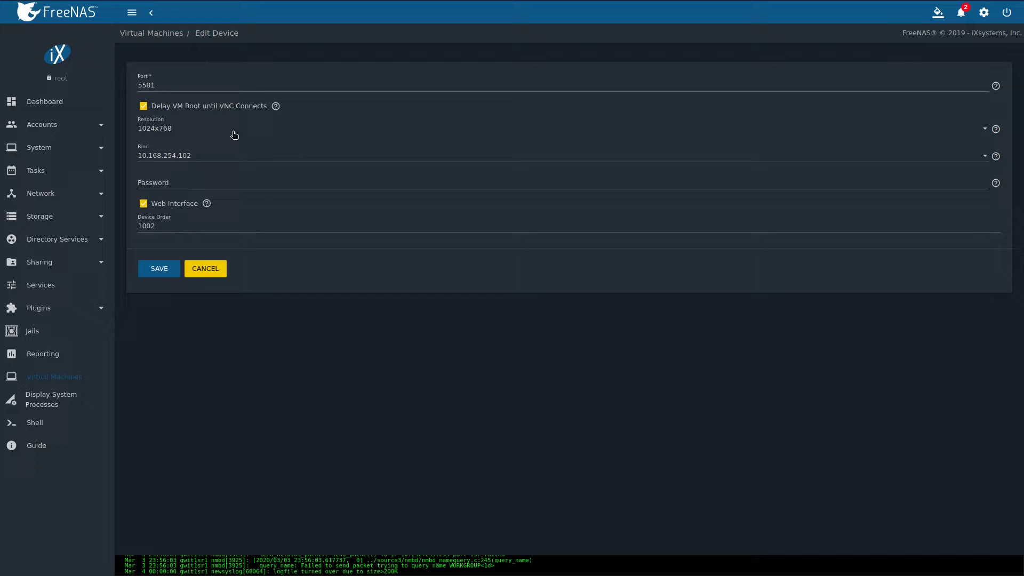
click(235, 133)
click(312, 147)
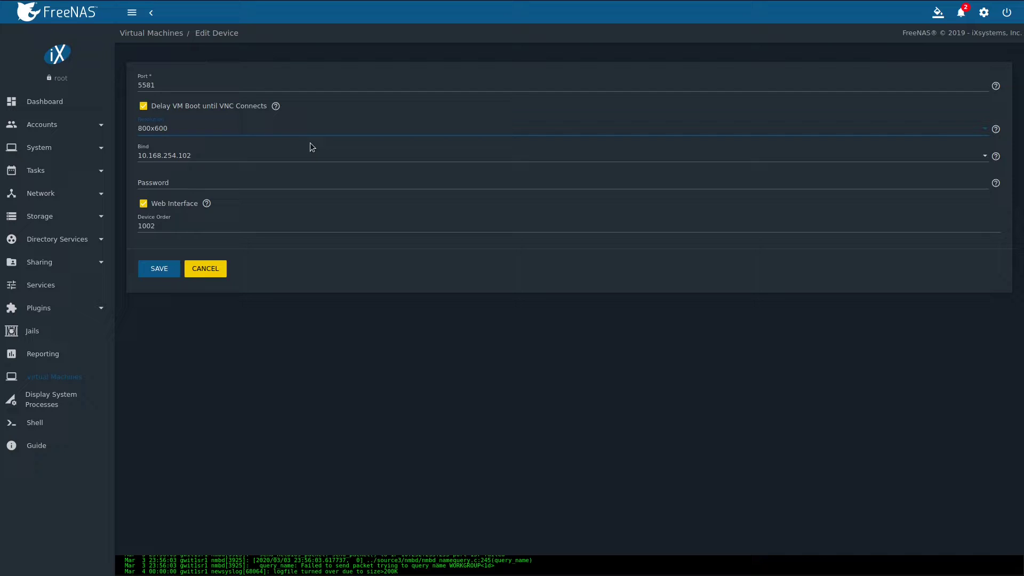
click(312, 147)
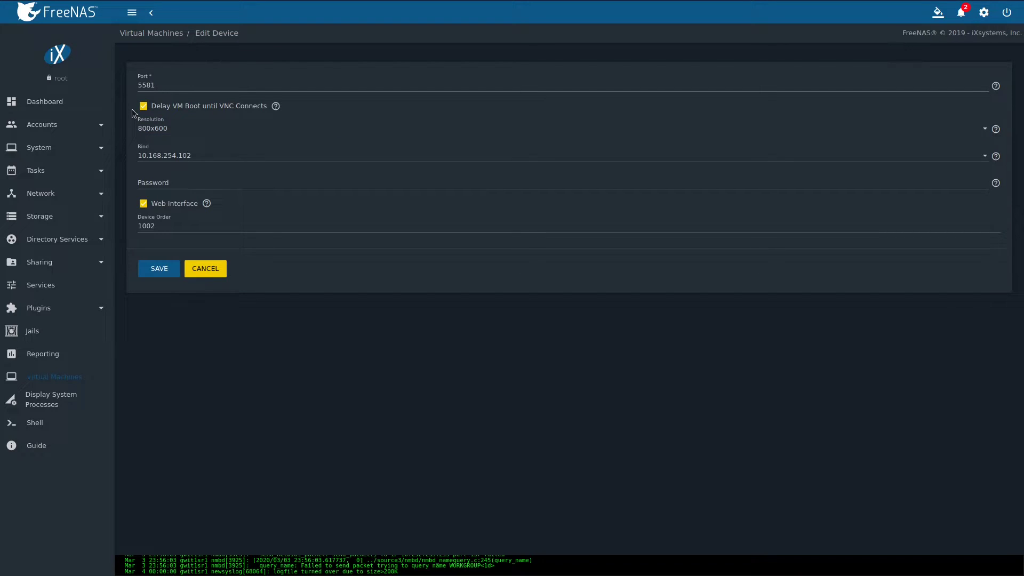
click(144, 107)
click(233, 161)
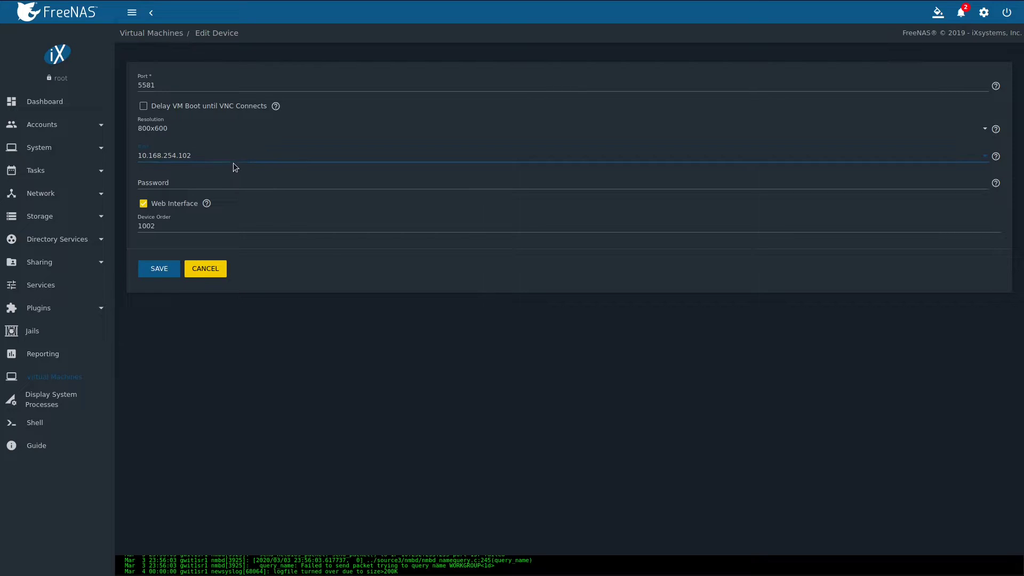
Save the VNC device, start debian10youtube, and launch its VNC console.
click(166, 278)
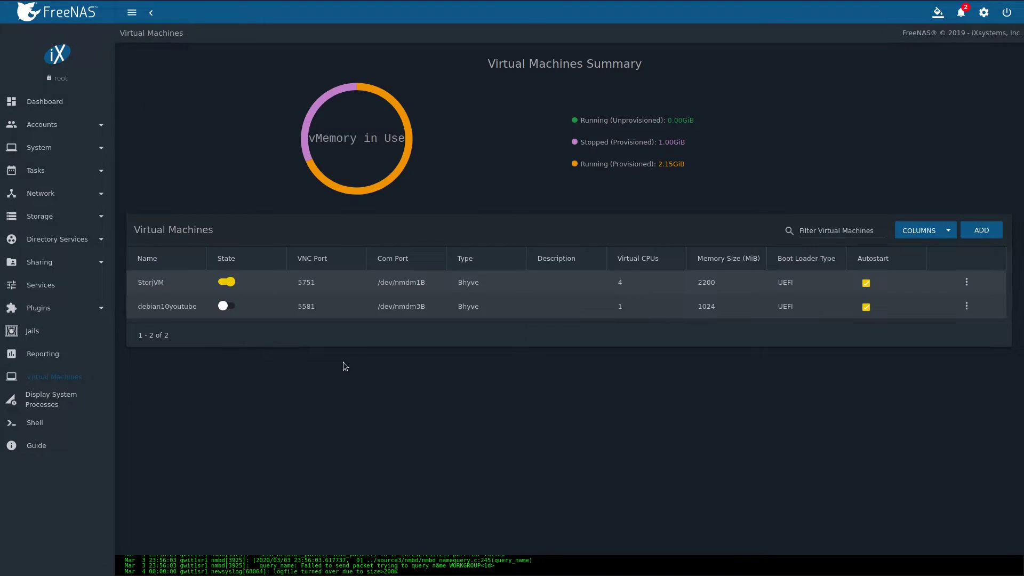
click(226, 306)
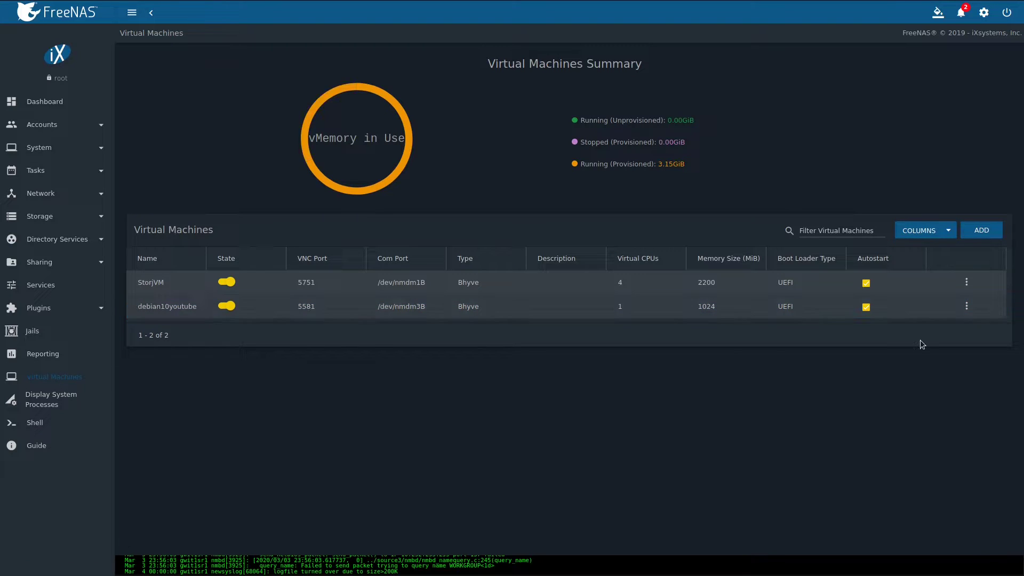
click(967, 308)
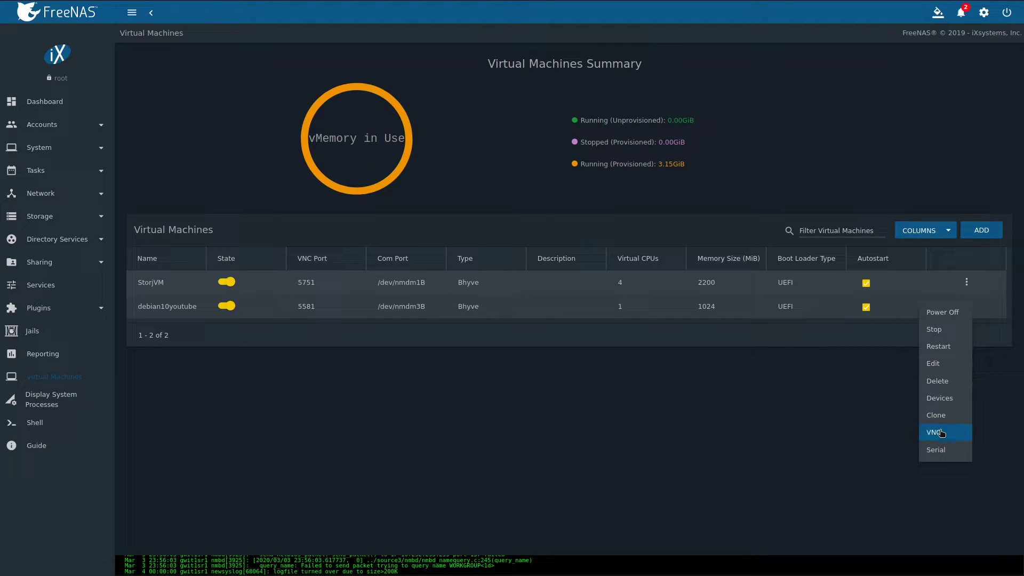
click(942, 434)
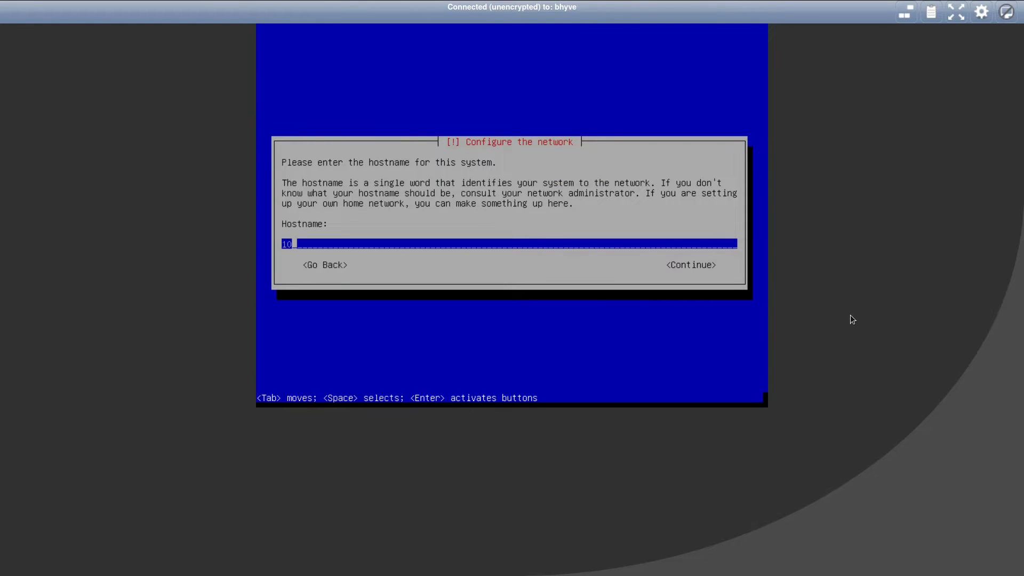
Set hostname debian-bhyve, a root password, and a new user account with its password.
key(BackSpace)
text(debian-bhyve)
key(Return)
text(password)
key(Return)
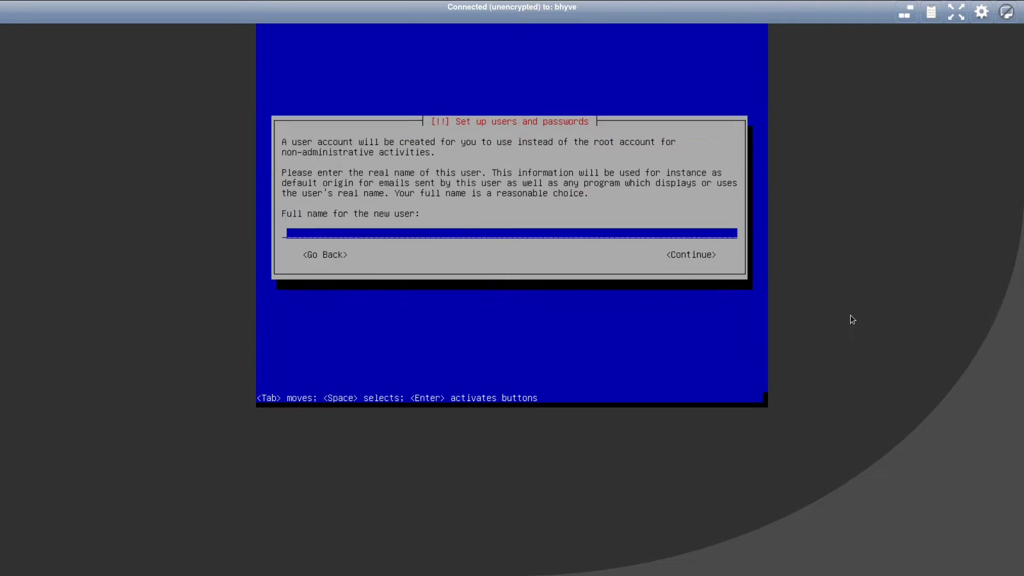
text(user)
key(Return)
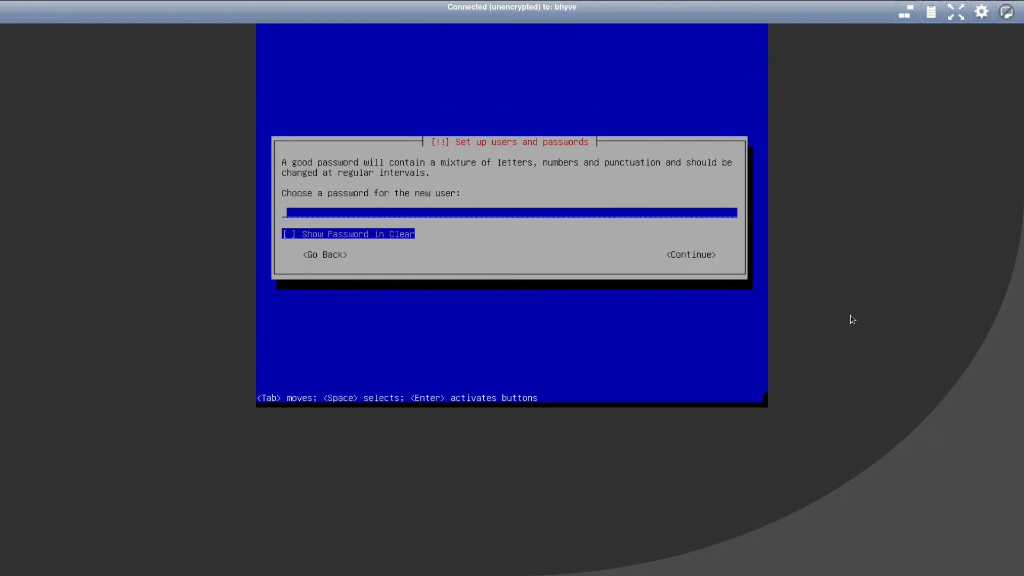
text(password)
key(Return)
text(password)
key(Return)
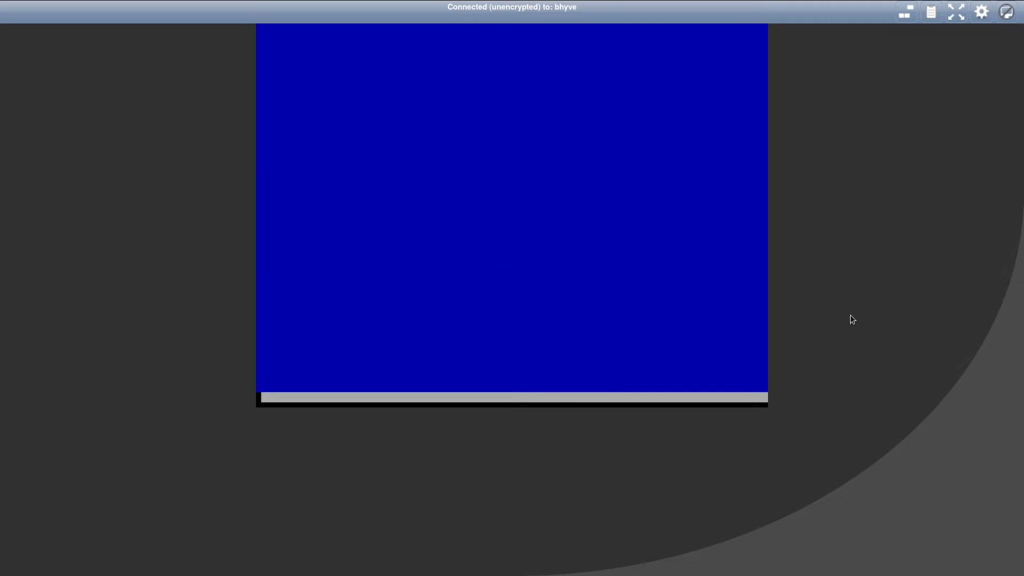
Partition the whole virtual disk as one partition, write changes, and finish the installation.
key(Return)
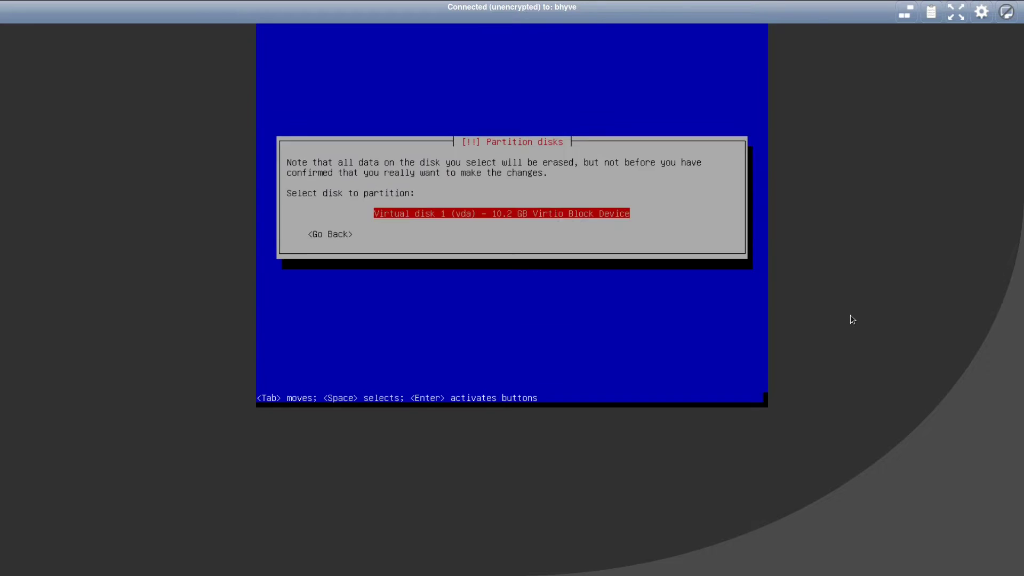
key(Return)
key(Return)
key(Return)
key(Tab)
key(Return)
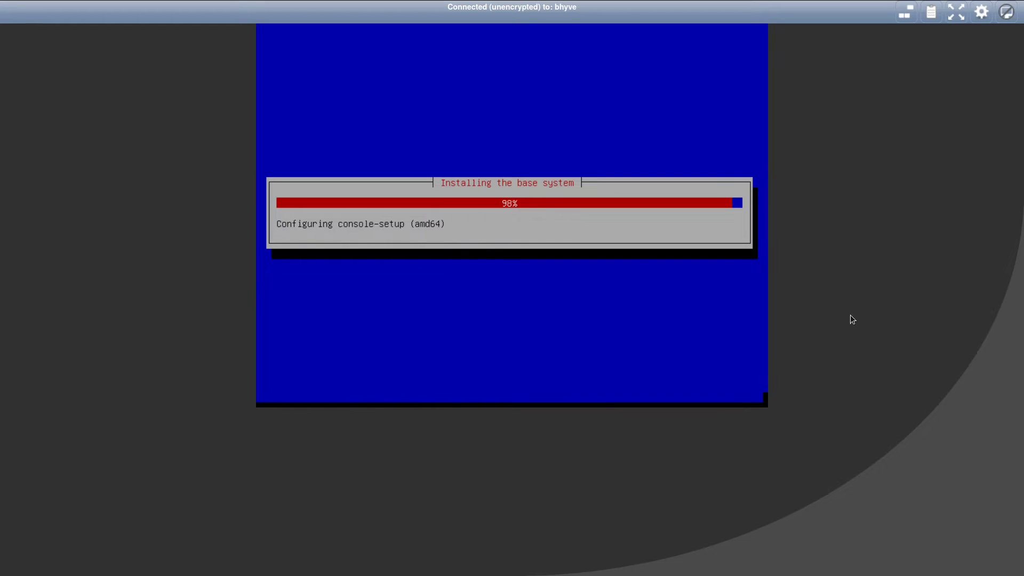
key(Return)
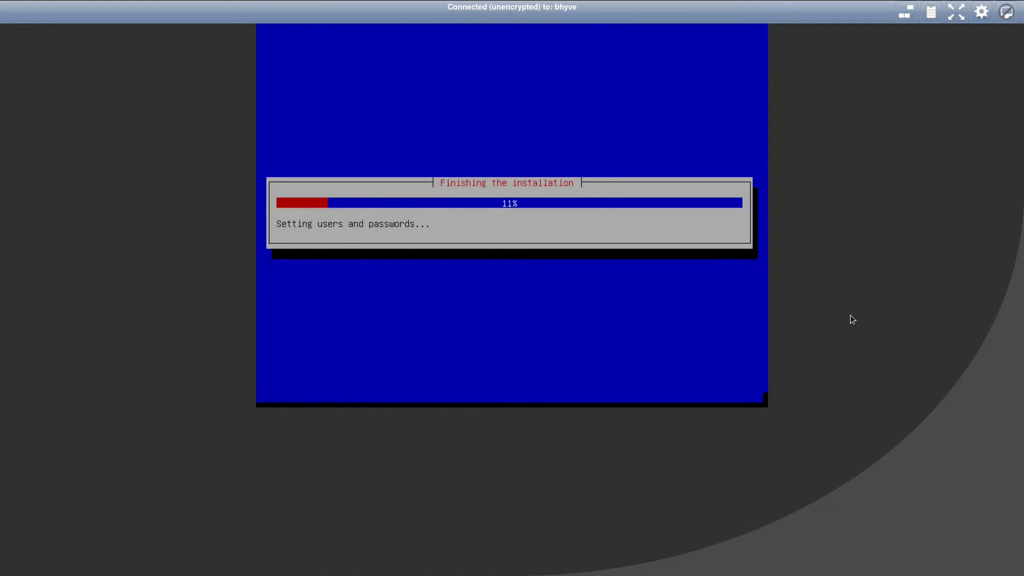
key(Return)
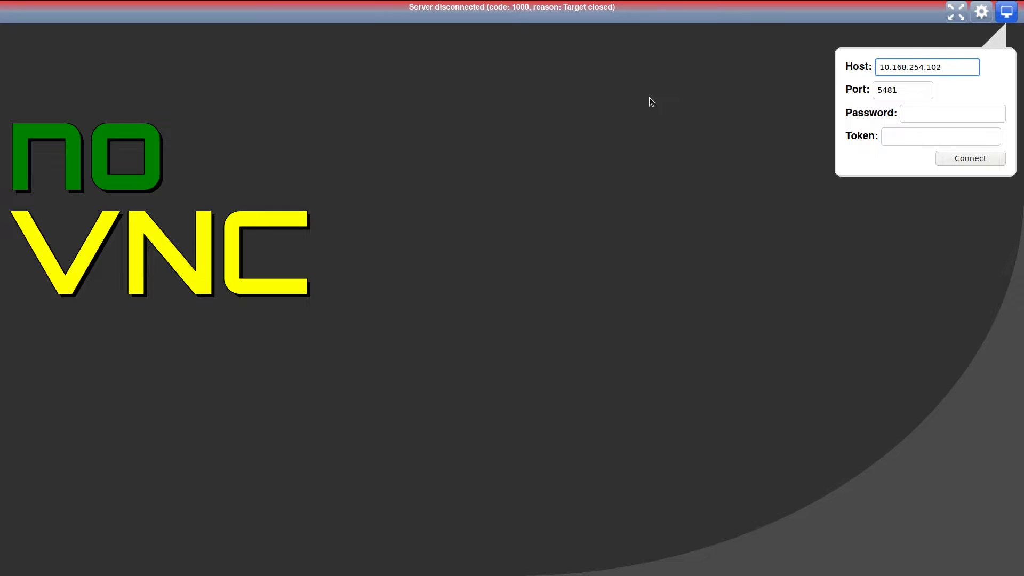
Switch back to the FreeNAS tab showing the Virtual Machines list.
mouse_move(630, 8)
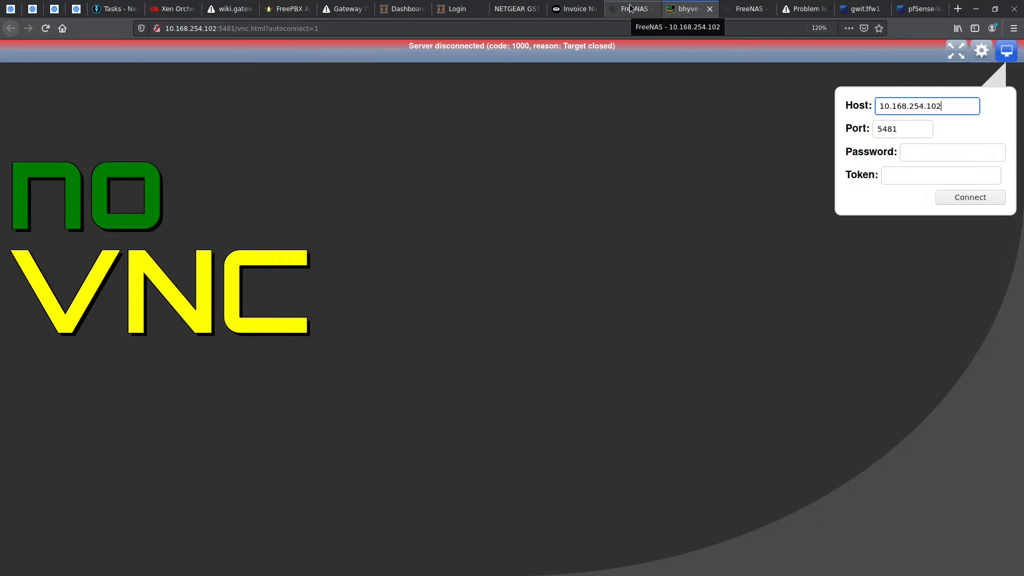
click(630, 8)
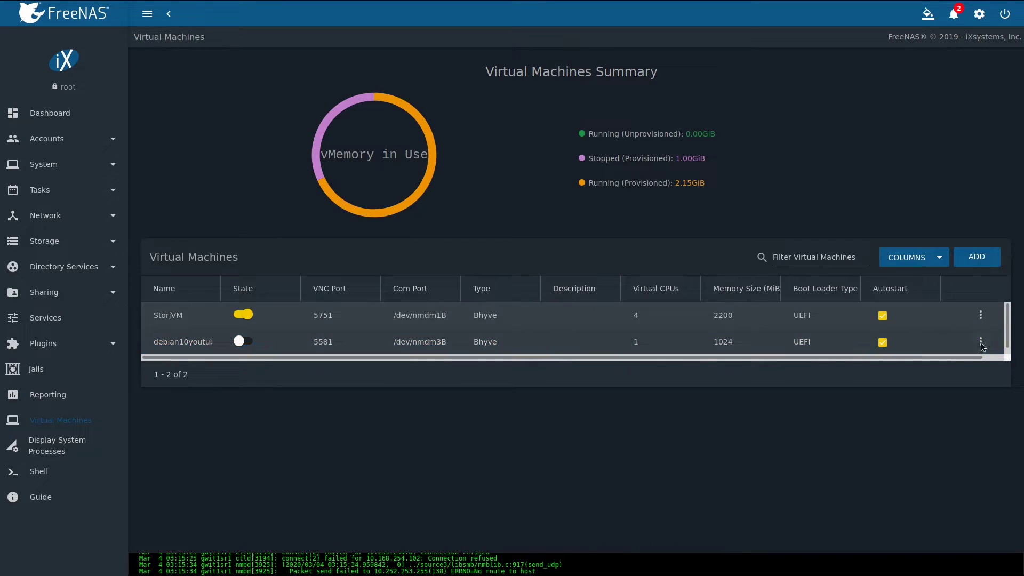
Delete the CDROM device from debian10youtube's device list.
click(980, 341)
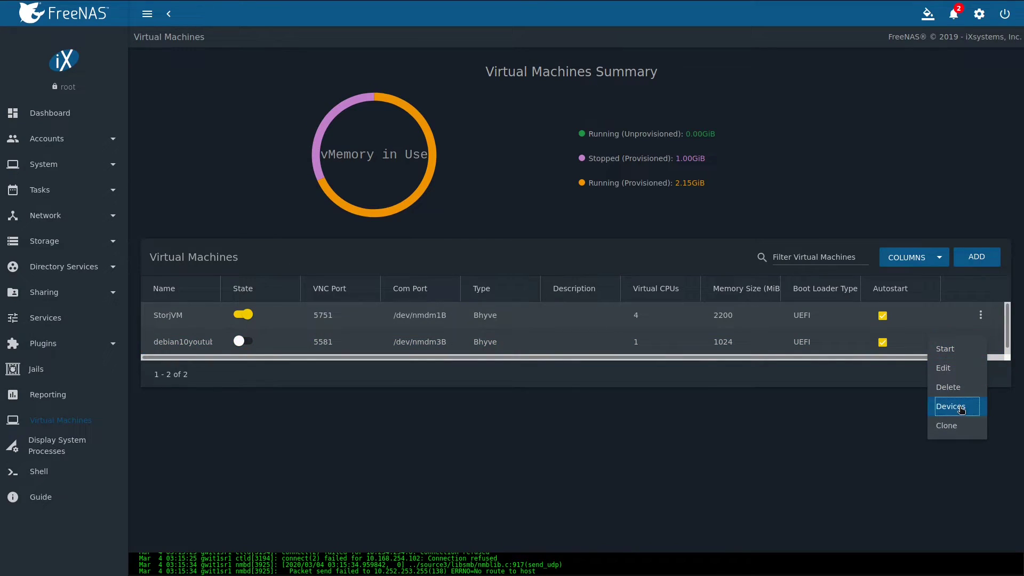
click(962, 408)
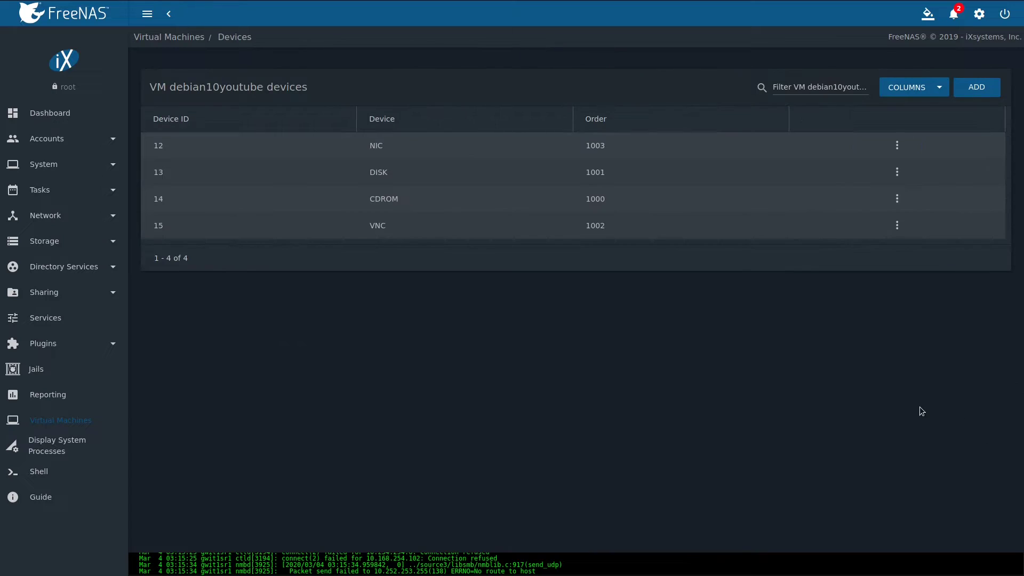
click(897, 199)
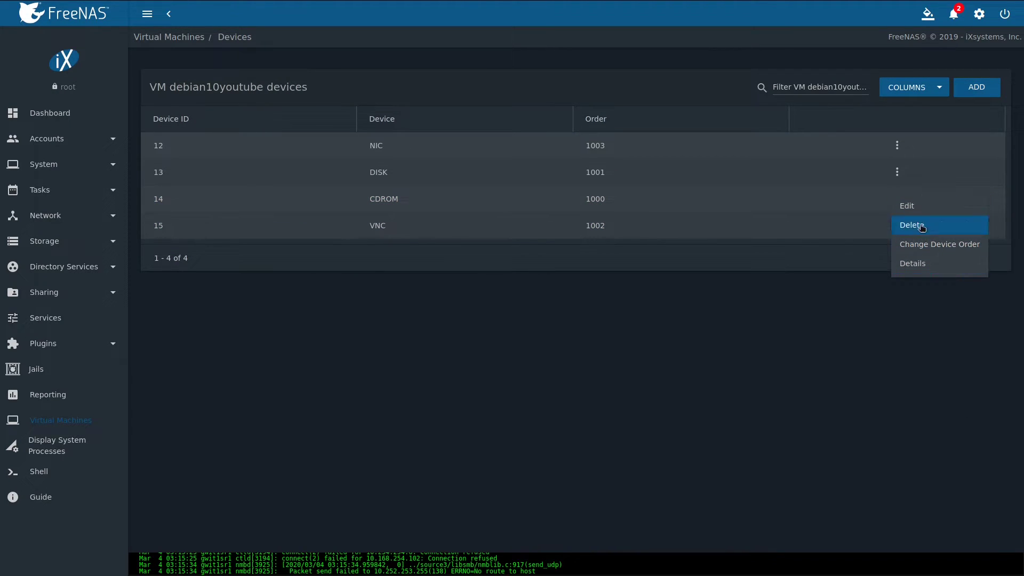
click(908, 224)
click(545, 316)
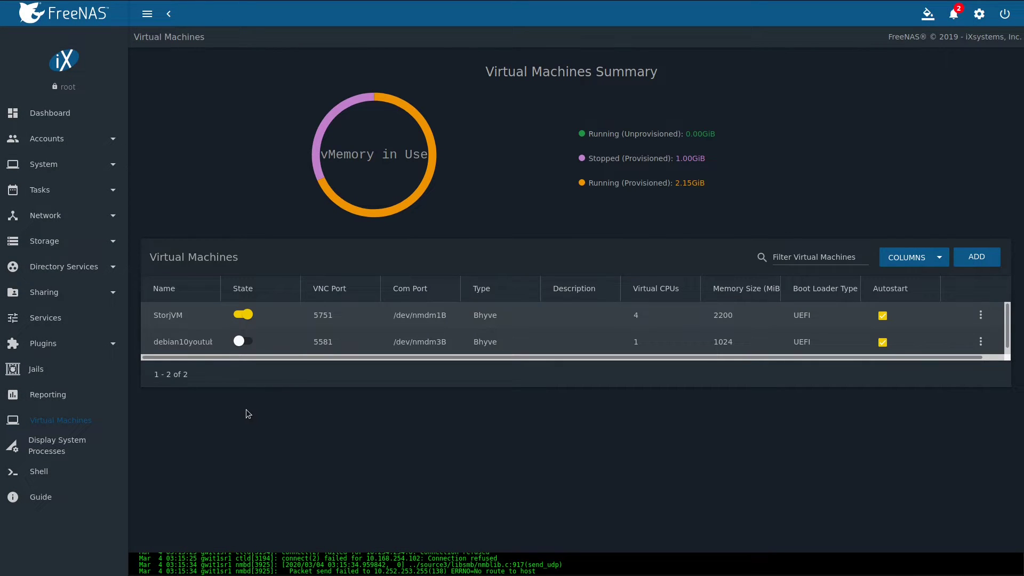
Switch the debian10youtube VM on and open its VNC console, which shows the UEFI Interactive Shell.
click(242, 342)
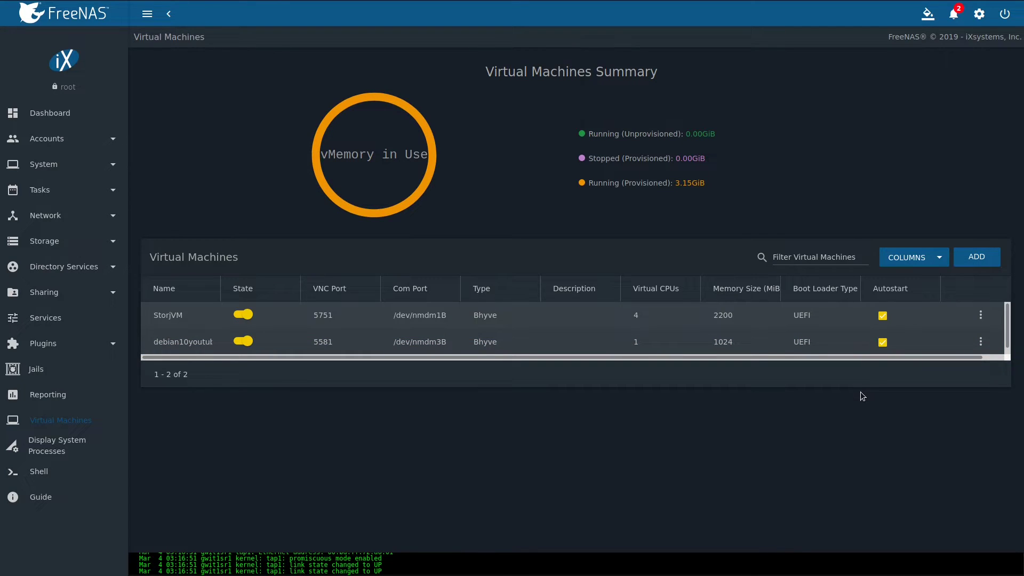
click(982, 342)
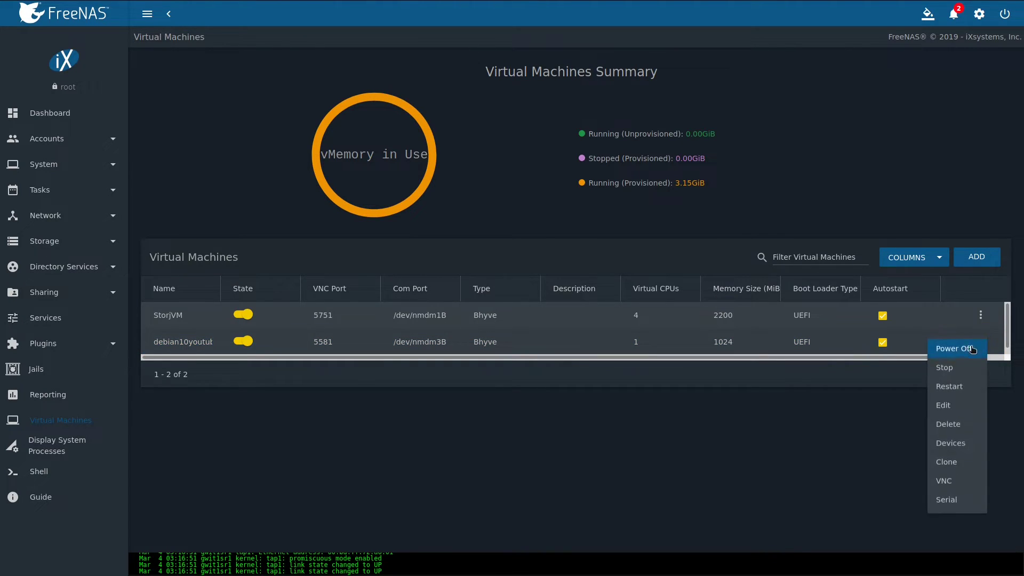
click(945, 483)
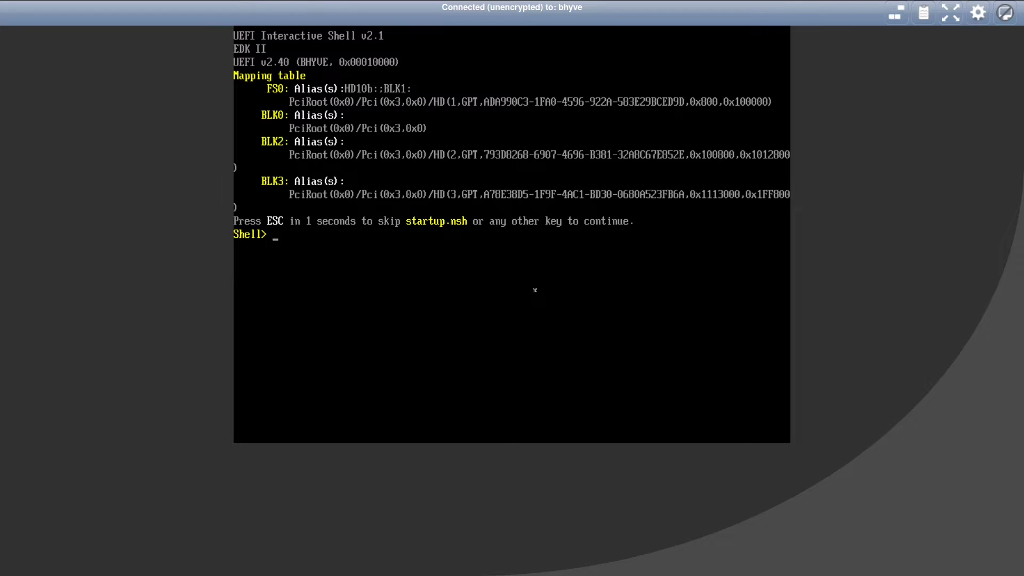
Leave the UEFI shell and launch EFI/debian/grubx64.efi through Boot Maintenance Manager's Boot From File.
text(exit)
key(Return)
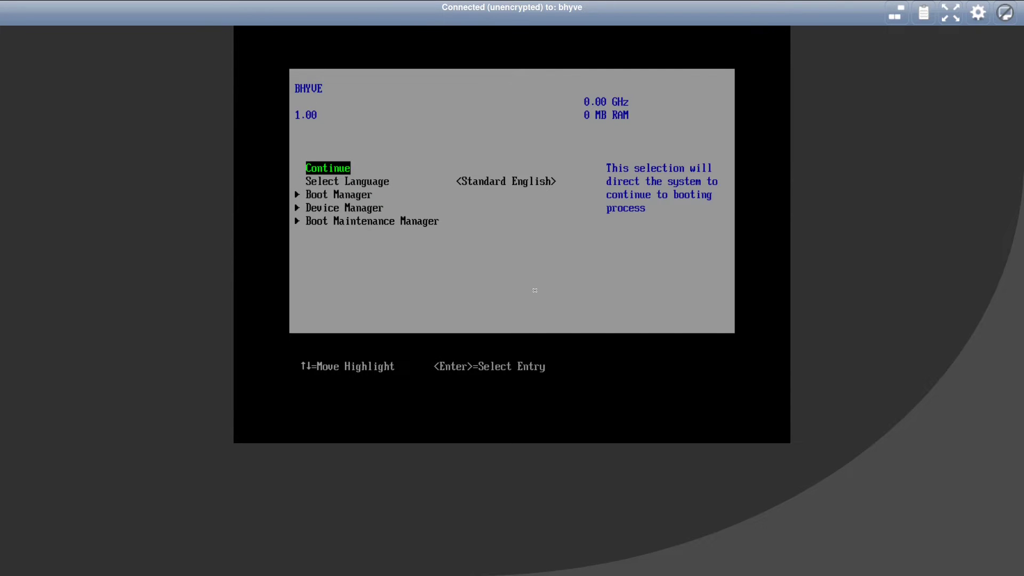
key(Up)
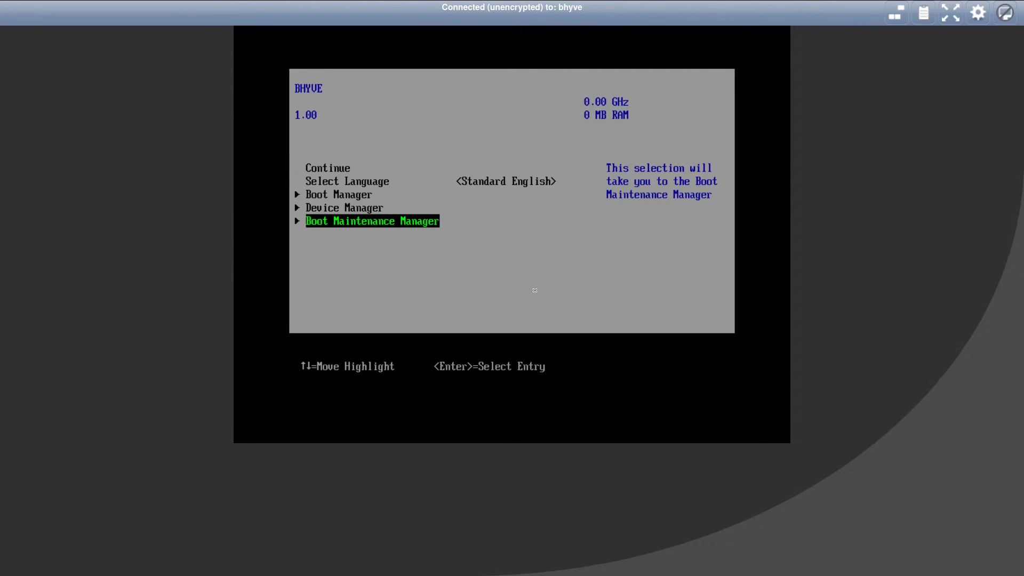
key(Return)
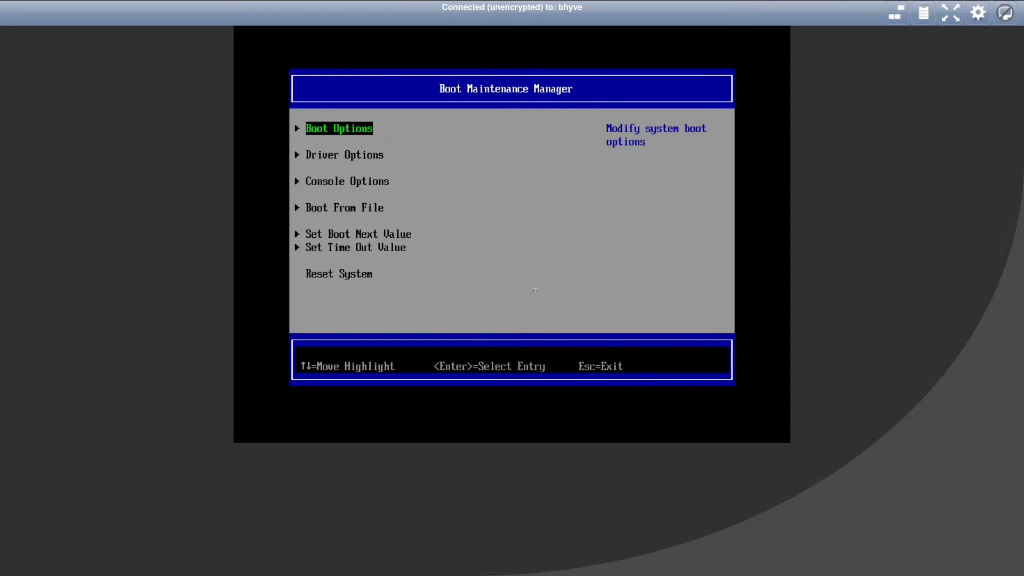
key(Down)
key(Down)
key(Down)
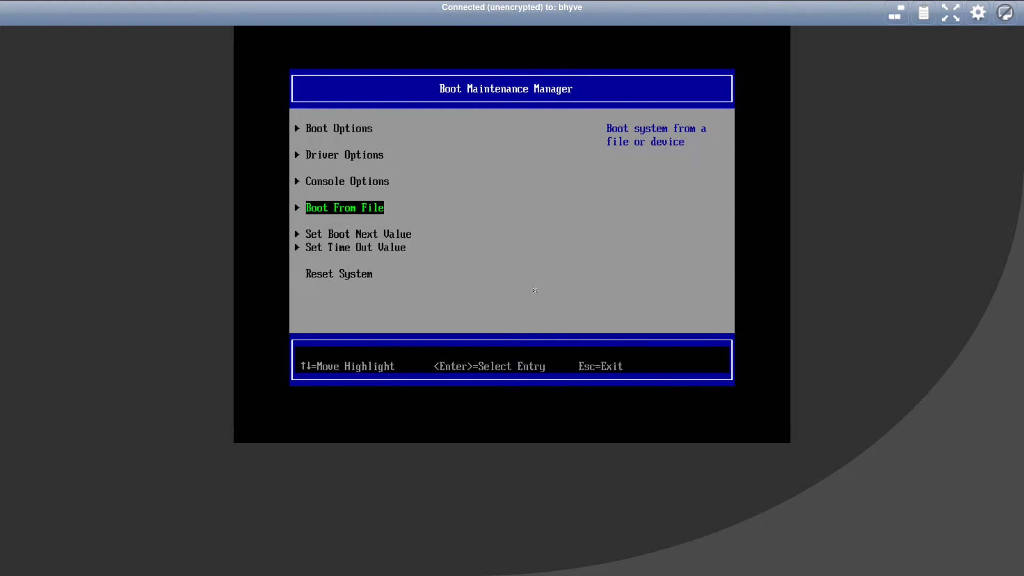
key(Return)
key(Return)
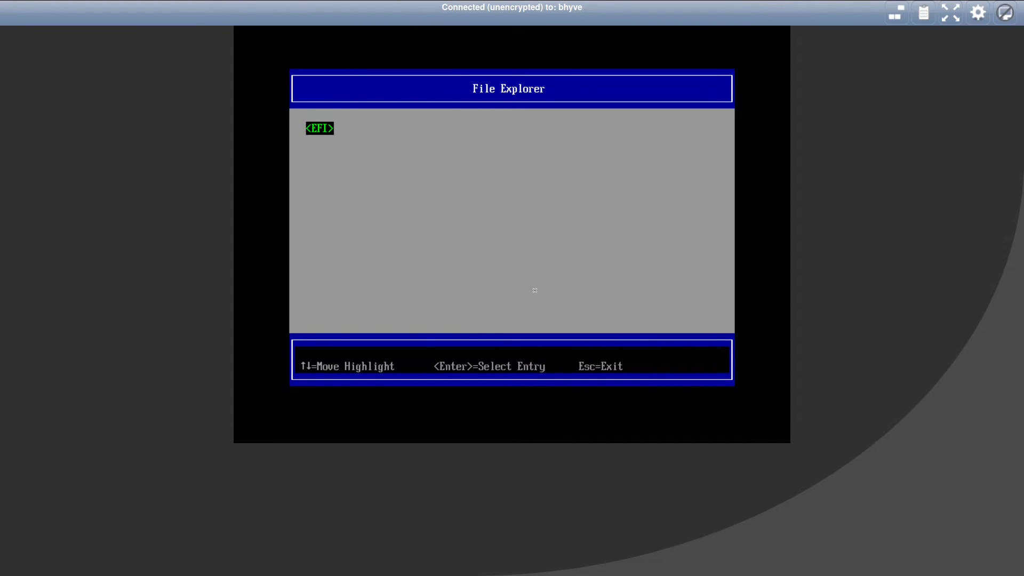
key(Return)
key(Down)
key(Down)
key(Return)
key(Down)
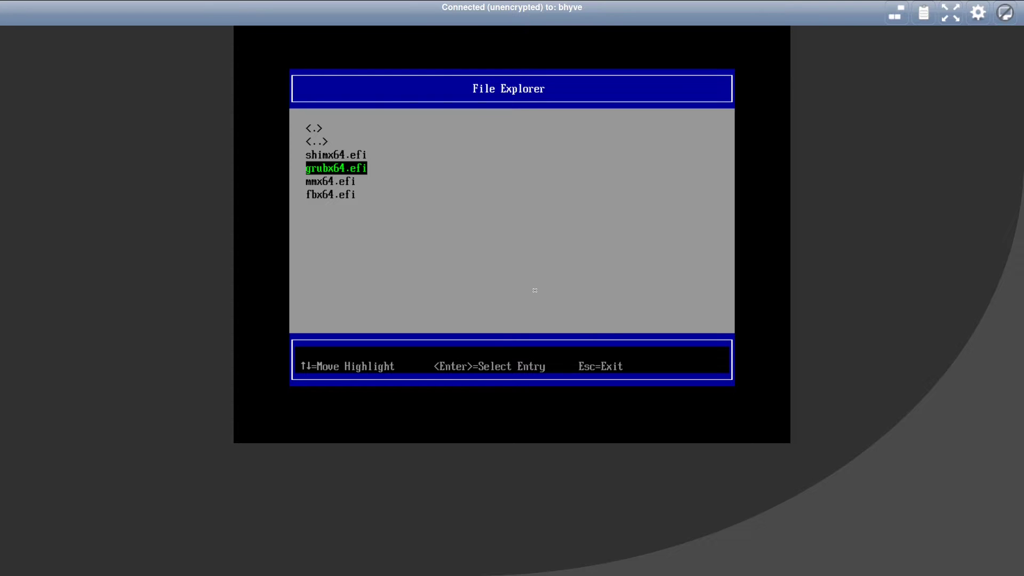
key(Return)
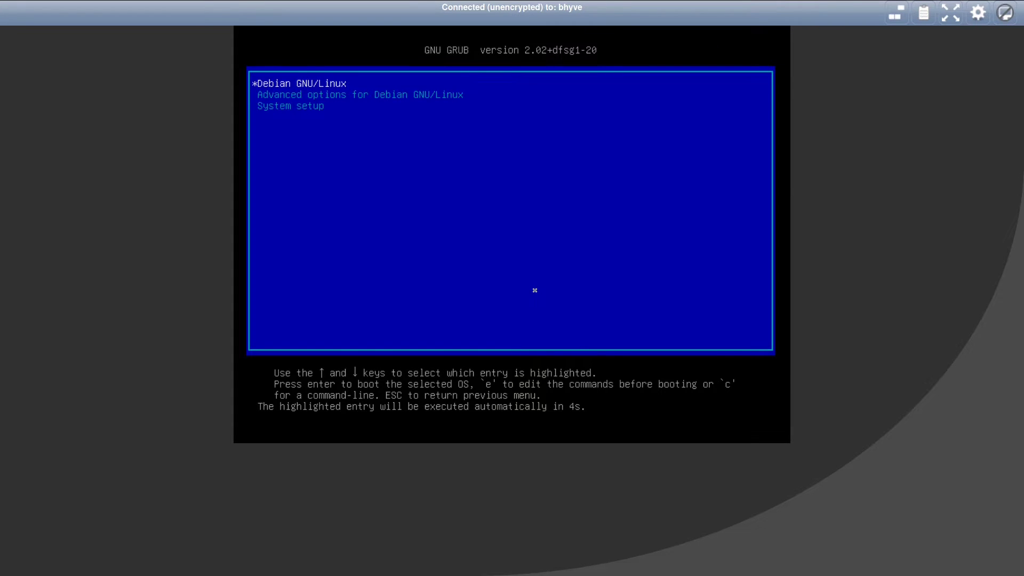
Boot Debian GNU/Linux from GRUB, log in as root and run ip a, showing enp0s4 down.
key(Return)
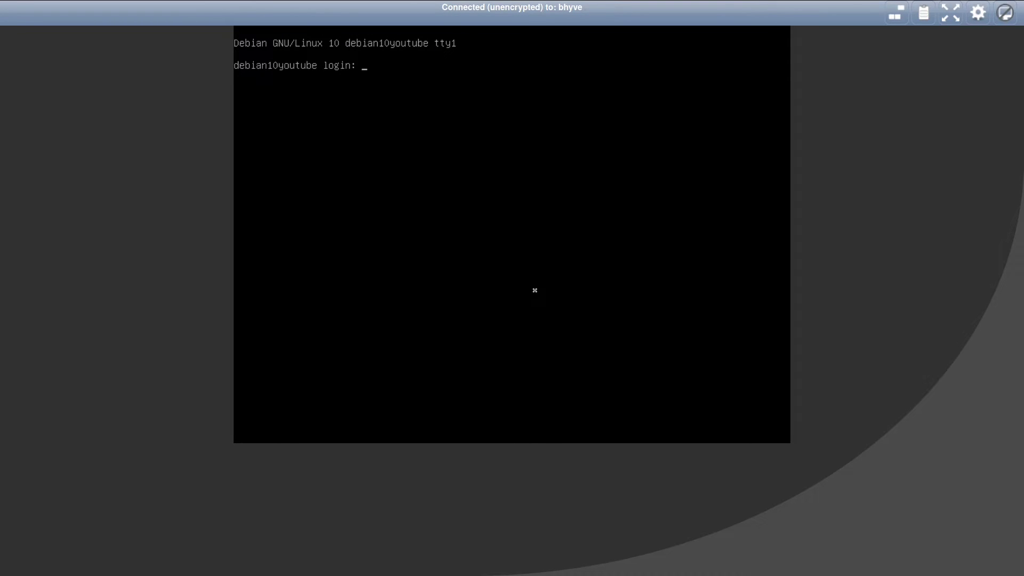
text(oot)
key(Return)
key(Return)
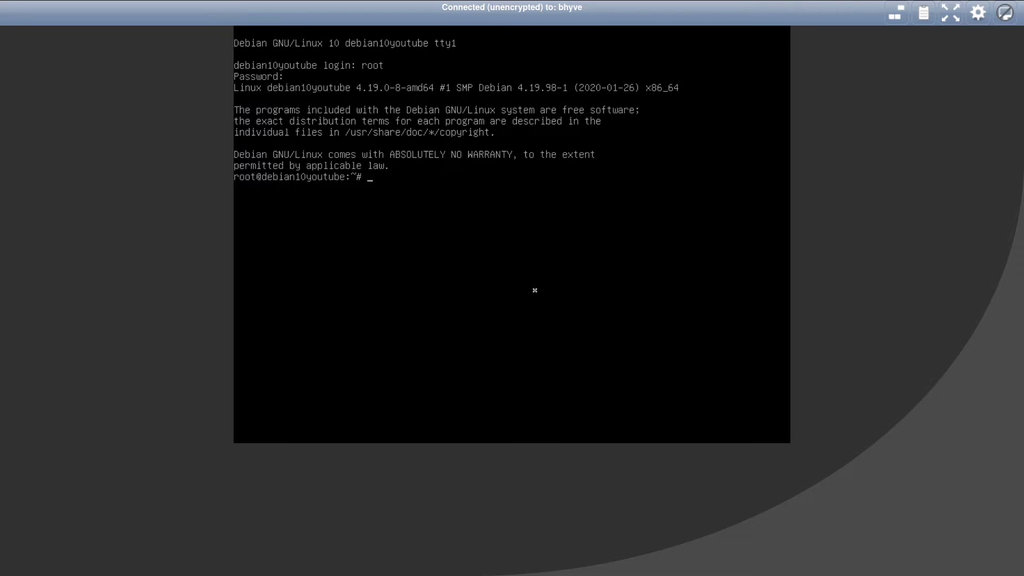
text(ip a)
key(Return)
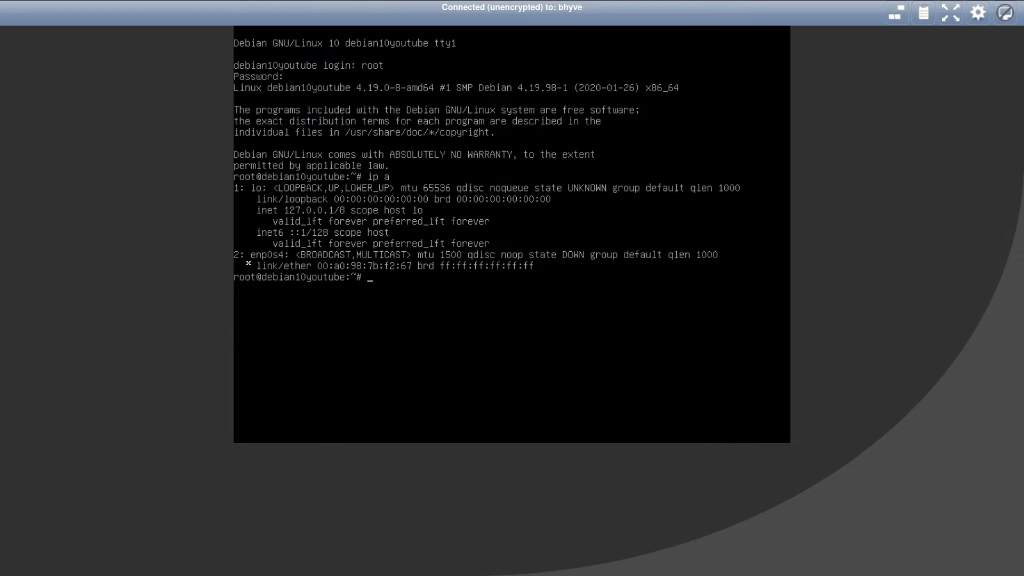
Edit /etc/network/interfaces in nano, replacing enp0s5 with enp0s4 on the allow-hotplug and iface lines, and save.
text(nano /etc/network/interfaces)
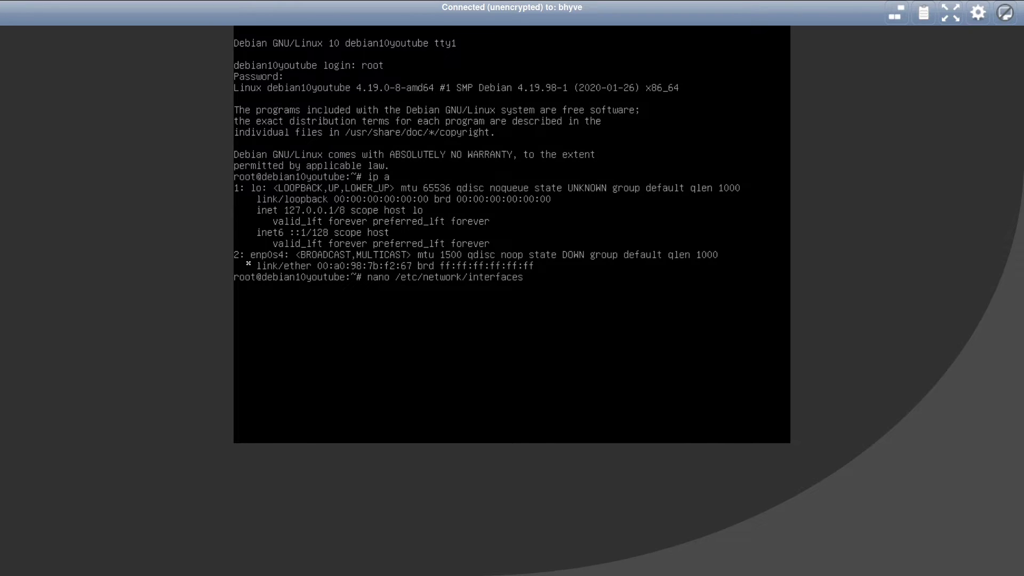
key(Return)
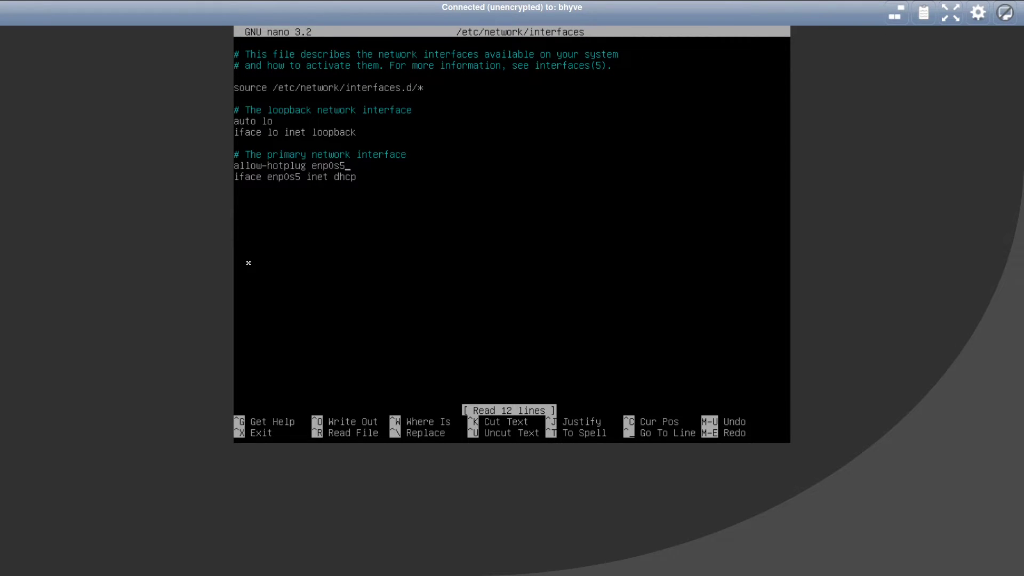
key(BackSpace)
text(4)
key(Down)
key(Left)
key(Left)
key(Left)
key(Left)
key(Left)
key(Left)
key(Left)
key(Left)
key(BackSpace)
text(4)
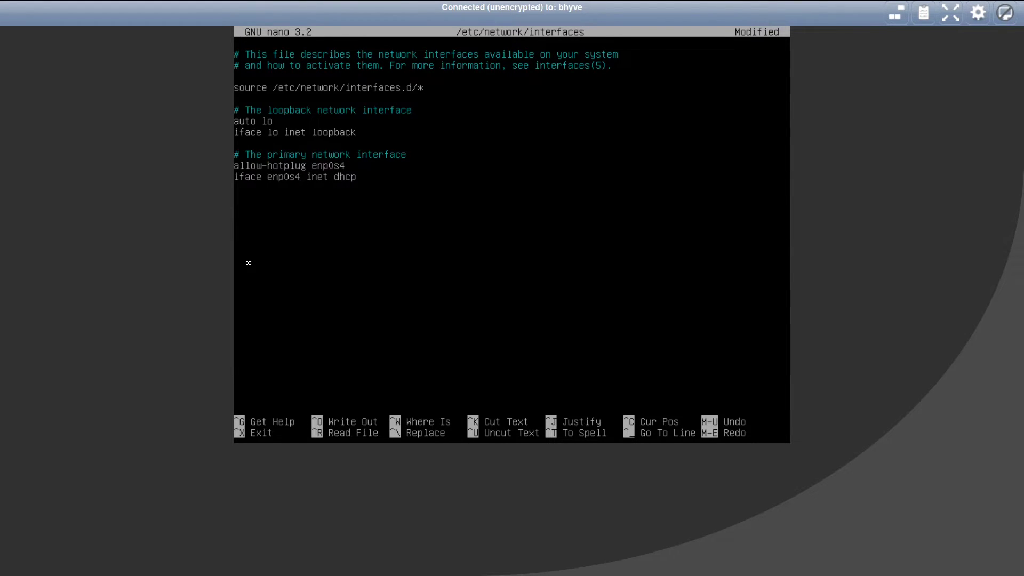
key(ctrl+x)
key(y)
key(Return)
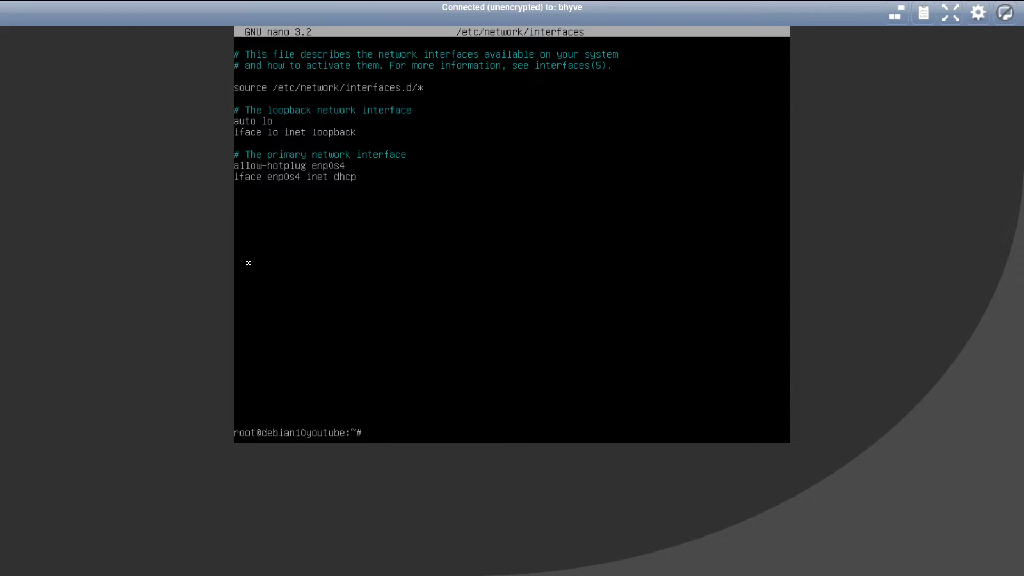
Restart networking and run dhclient so ip a shows enp0s4 at 192.168.113.23.
text(systemctl restart networking)
key(Return)
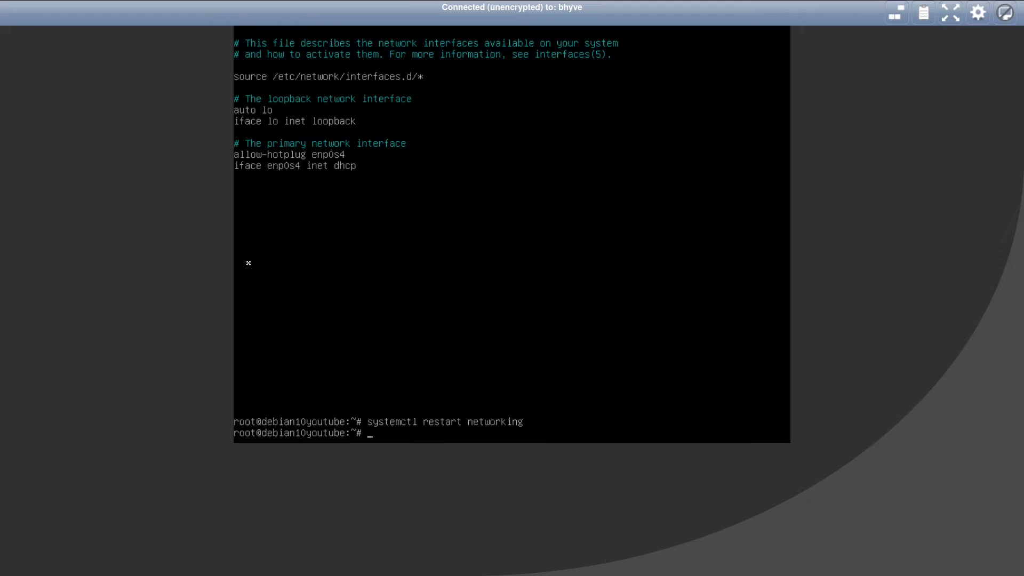
text(dhclient)
key(Return)
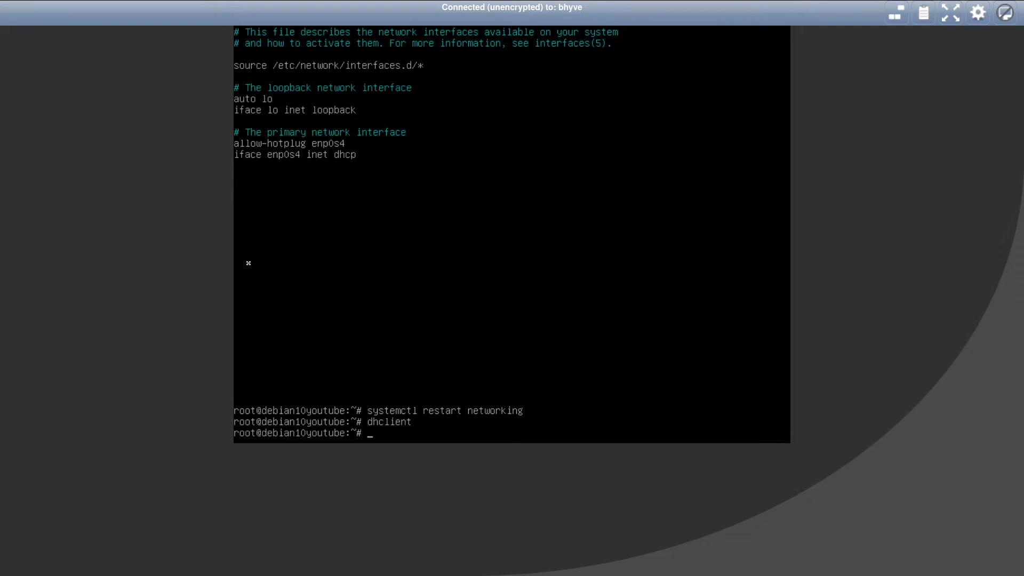
text(ip a)
key(Return)
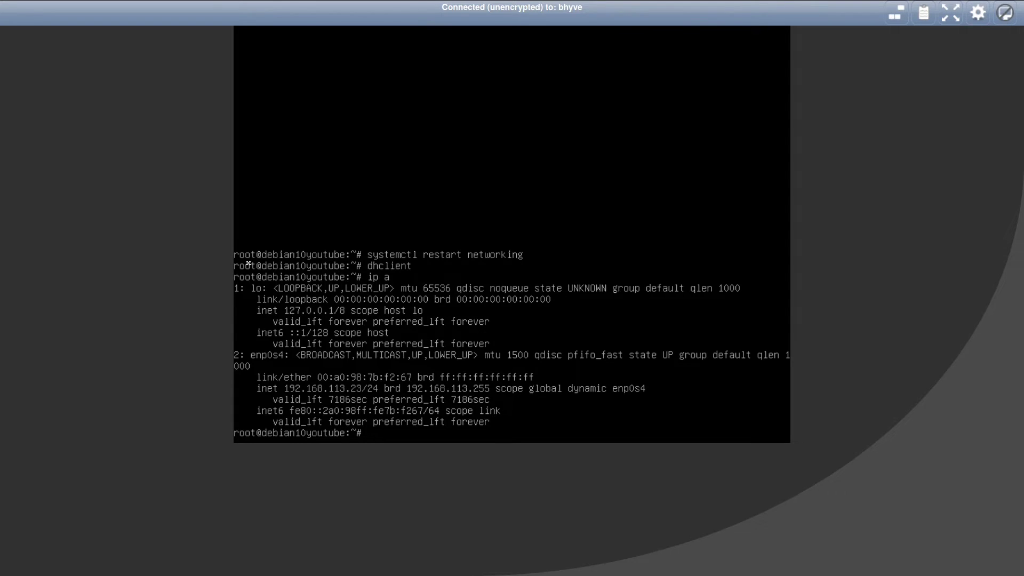
Install the network-manager package with apt, answering y to continue.
text(apt install network-manager)
key(Return)
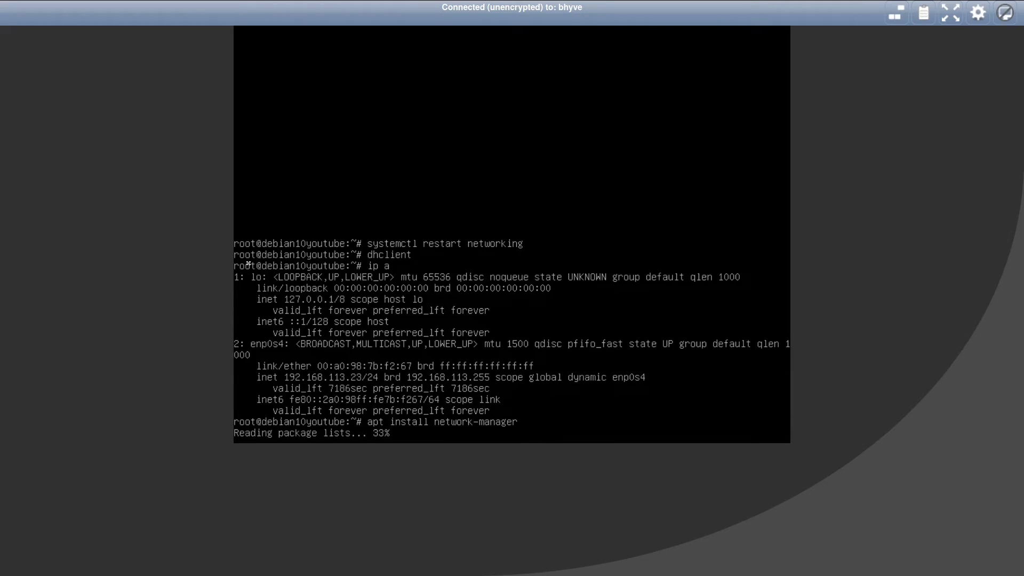
text(y)
key(Return)
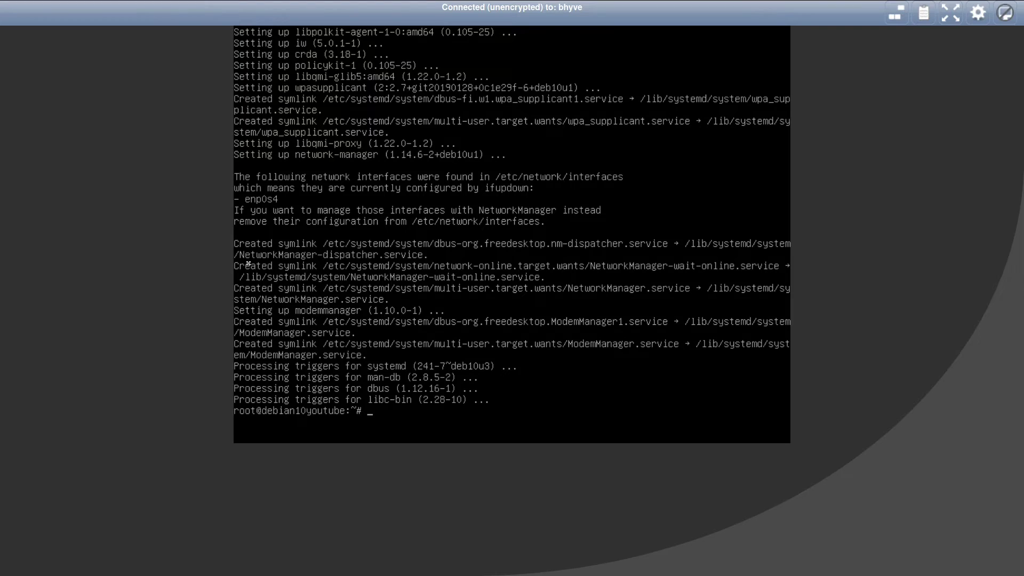
text(nano /etc/network/interfaces)
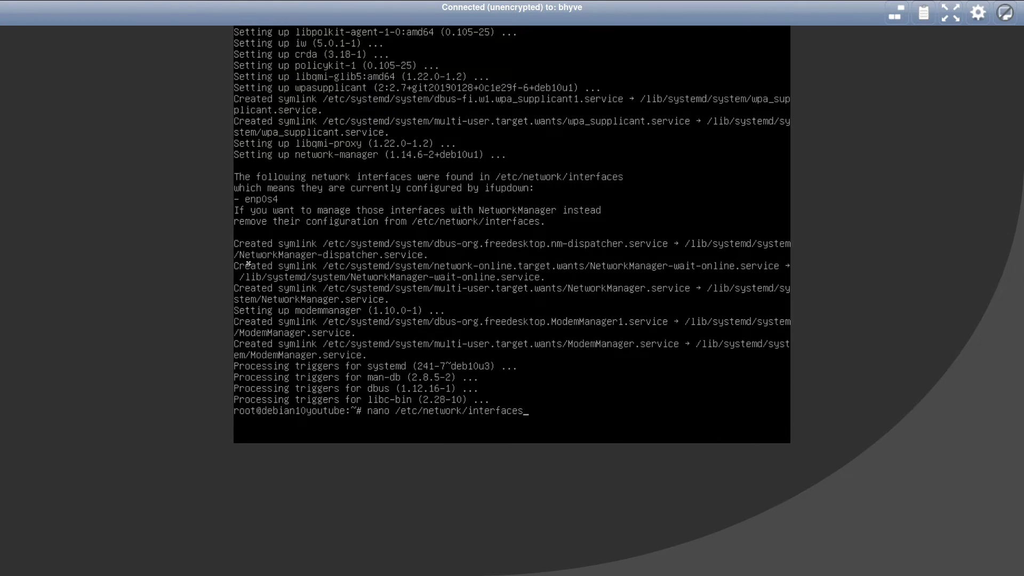
Prefix the allow-hotplug enp0s4 and iface enp0s4 lines with # in nano and save the file.
key(Return)
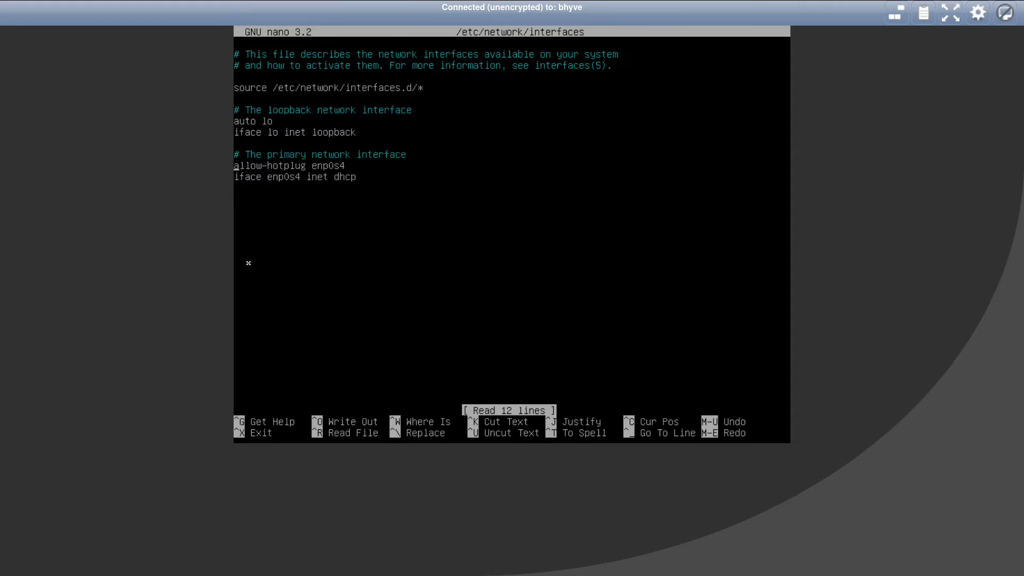
key(alt+3)
key(alt+3)
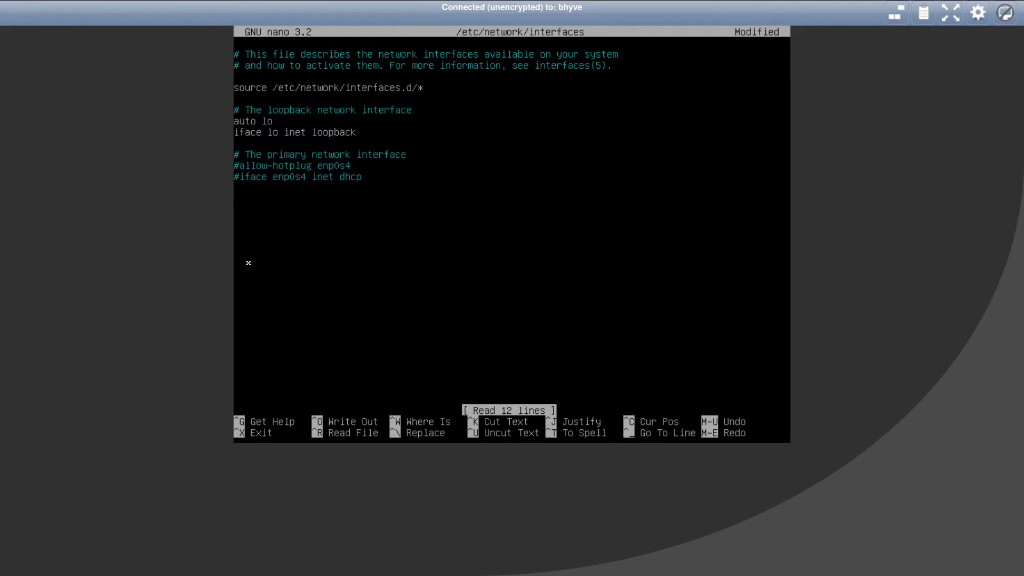
key(ctrl+x)
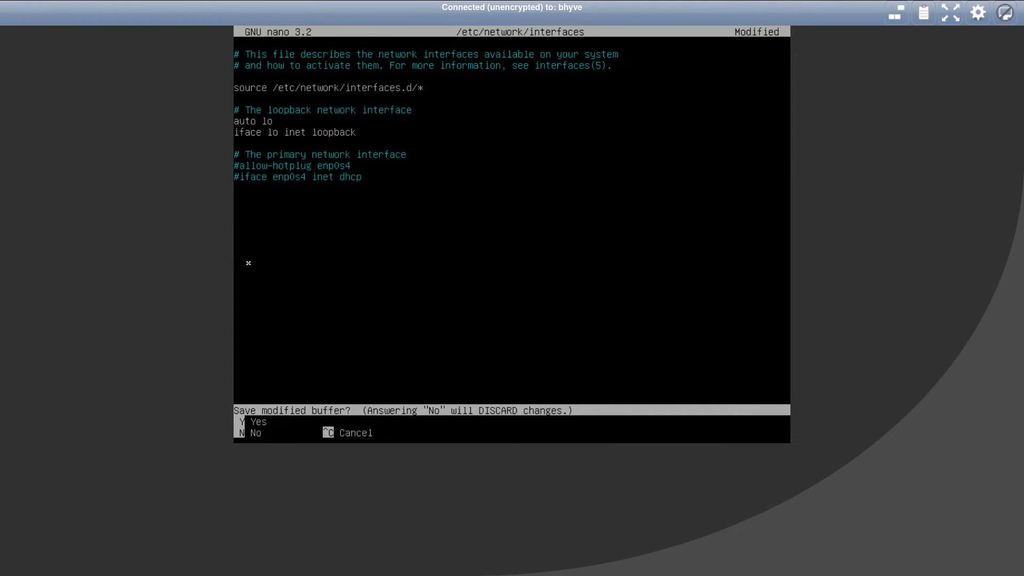
key(y)
key(Return)
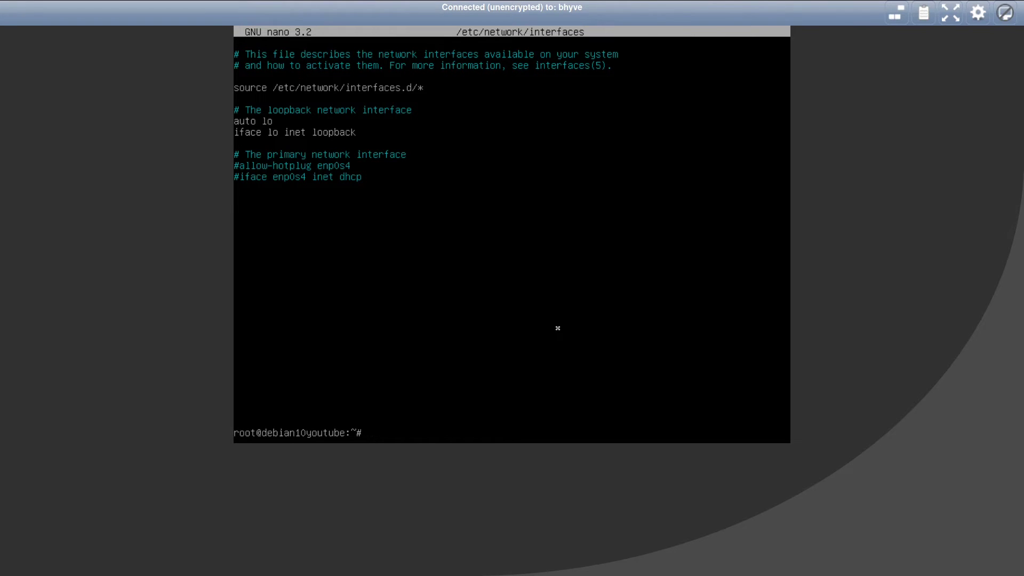
Run mkdir -p /boot/efi/EFI/BOOT and copy /boot/efi/EFI/debian/grubx64.efi there as bootx64.efi.
text(mkdir -p /boot/efi/EFI/BOOT)
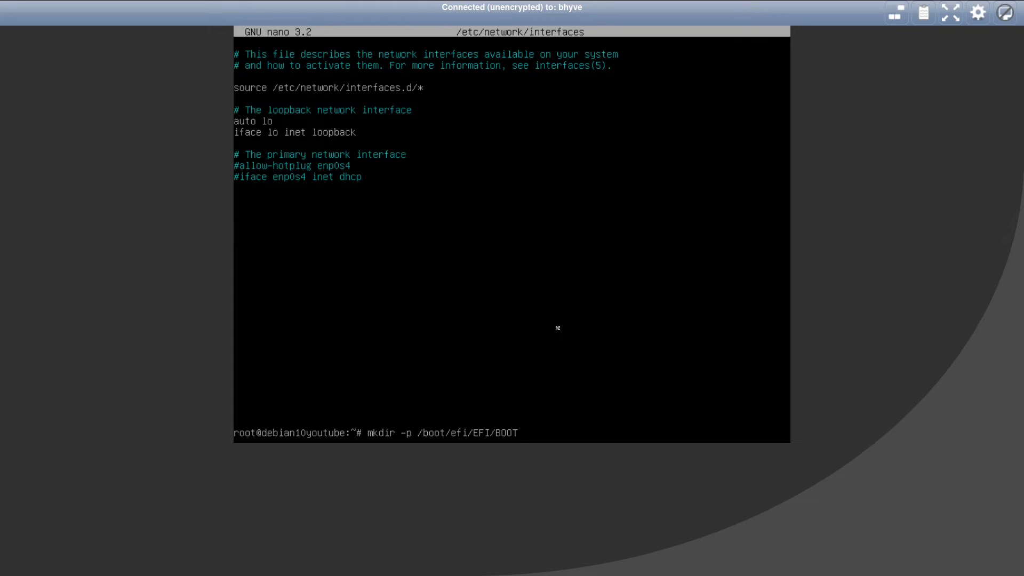
key(Return)
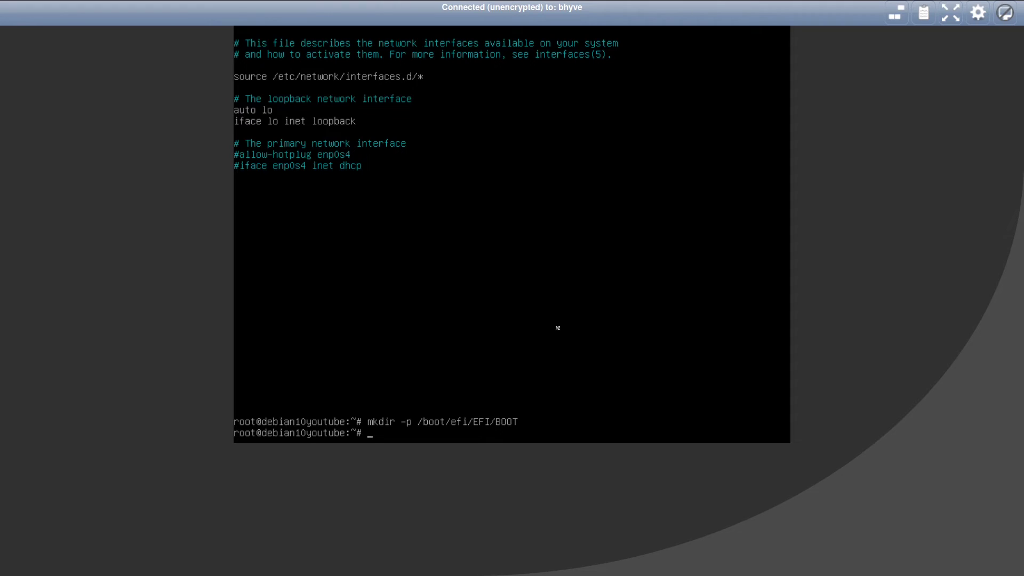
text(cp /boot/efi/EFI/debian/grubx)
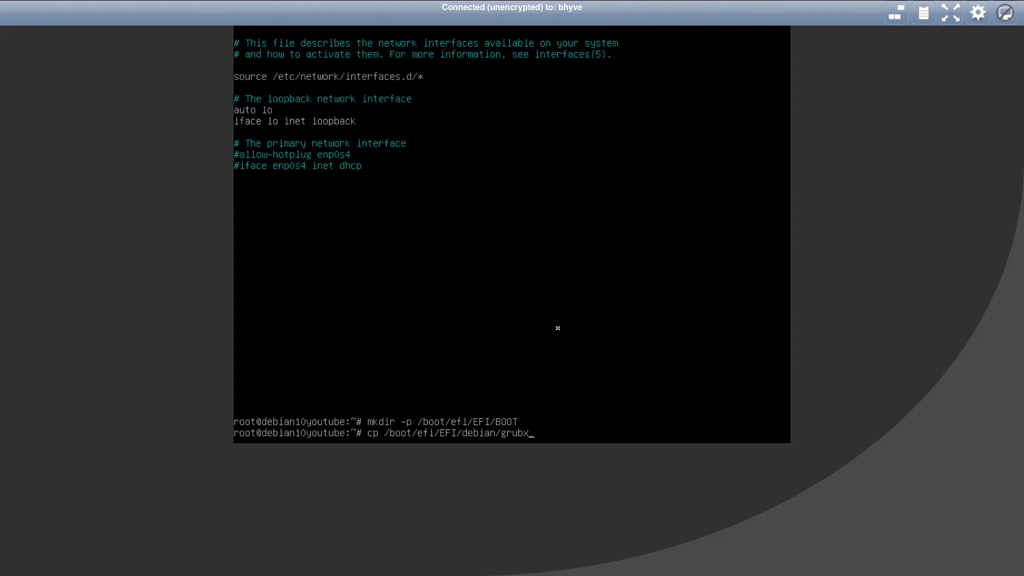
text(64.efi /boot/efi/EFI/BOOT/boot)
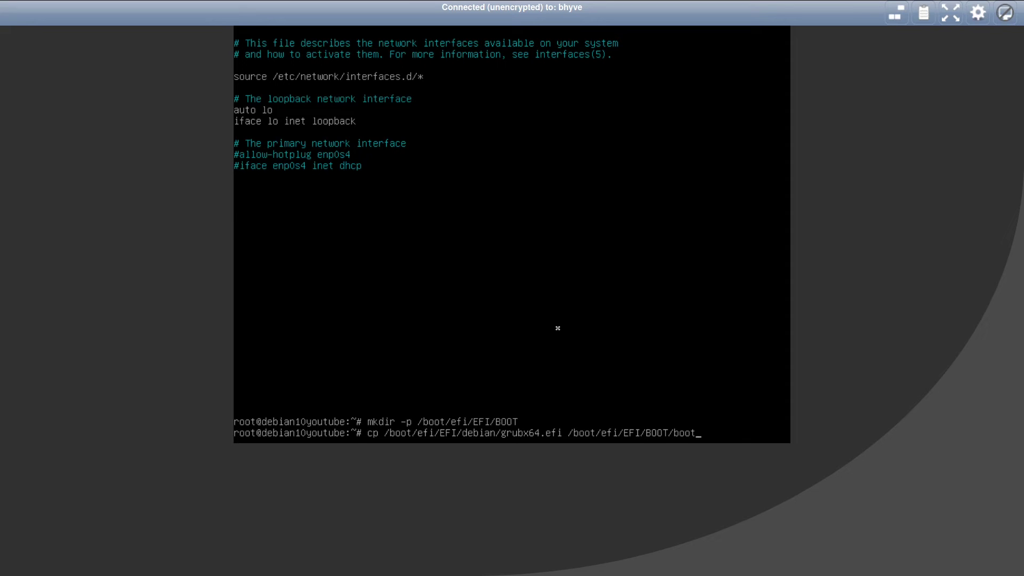
text(x64.efi)
key(Return)
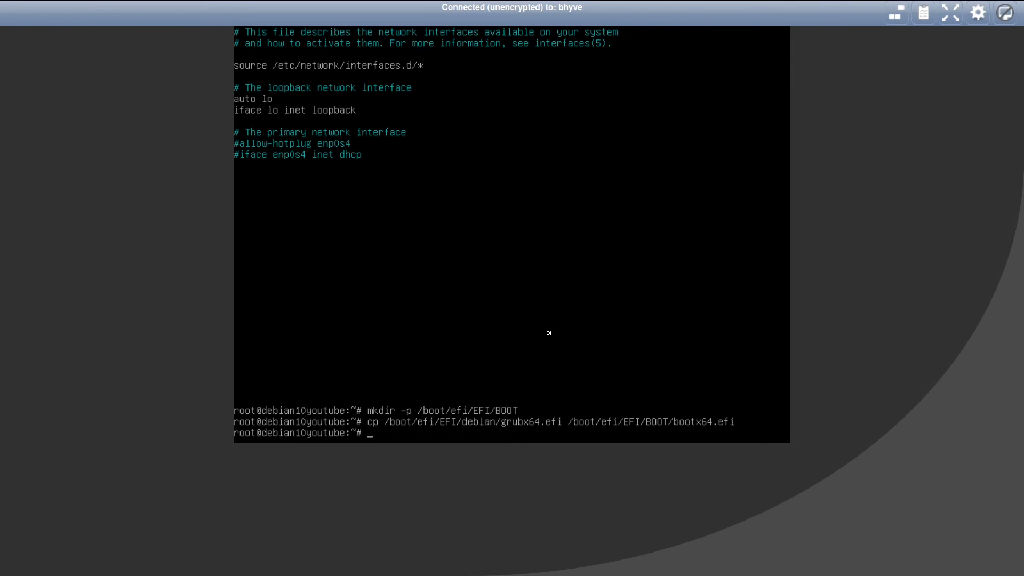
Power off Debian, then start debian10youtube from the reloaded FreeNAS VM page and open its VNC console.
text(poweroff)
key(Return)
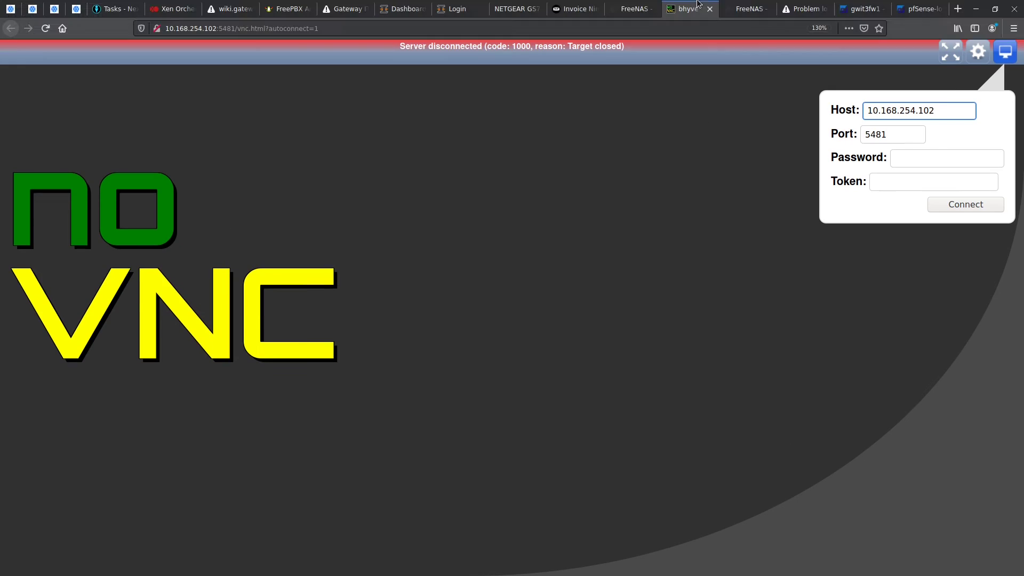
click(710, 8)
key(F5)
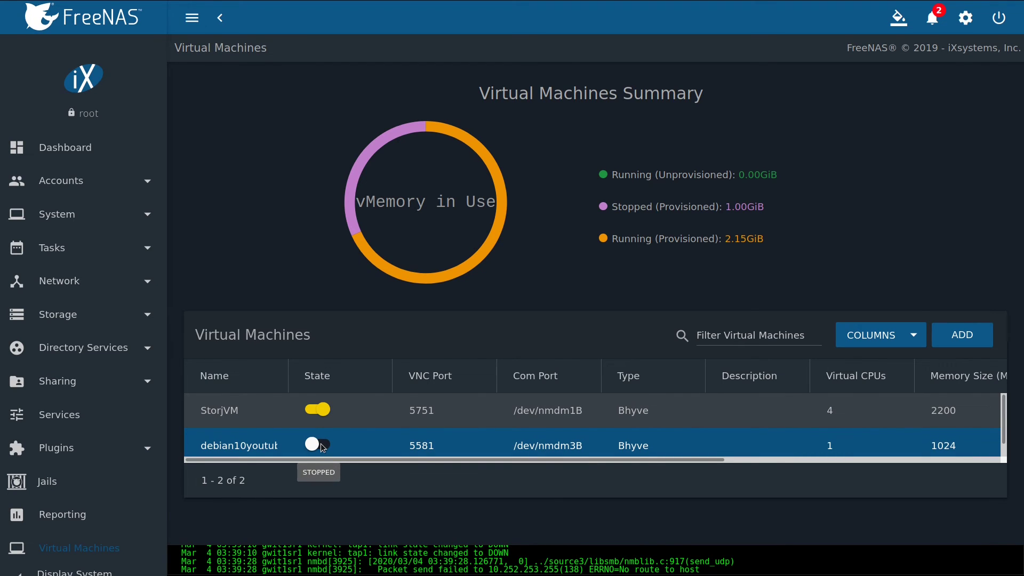
click(322, 446)
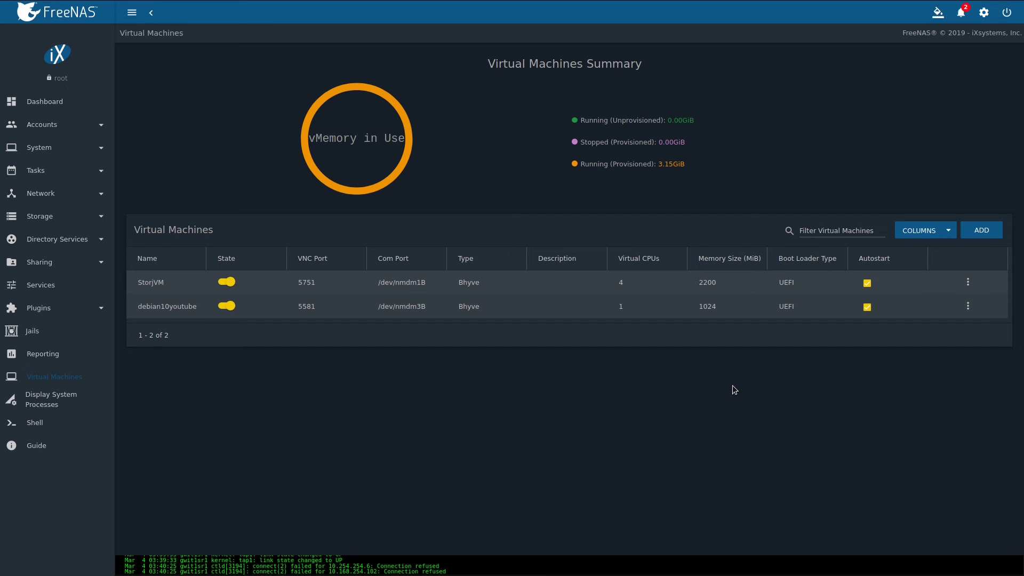
click(967, 305)
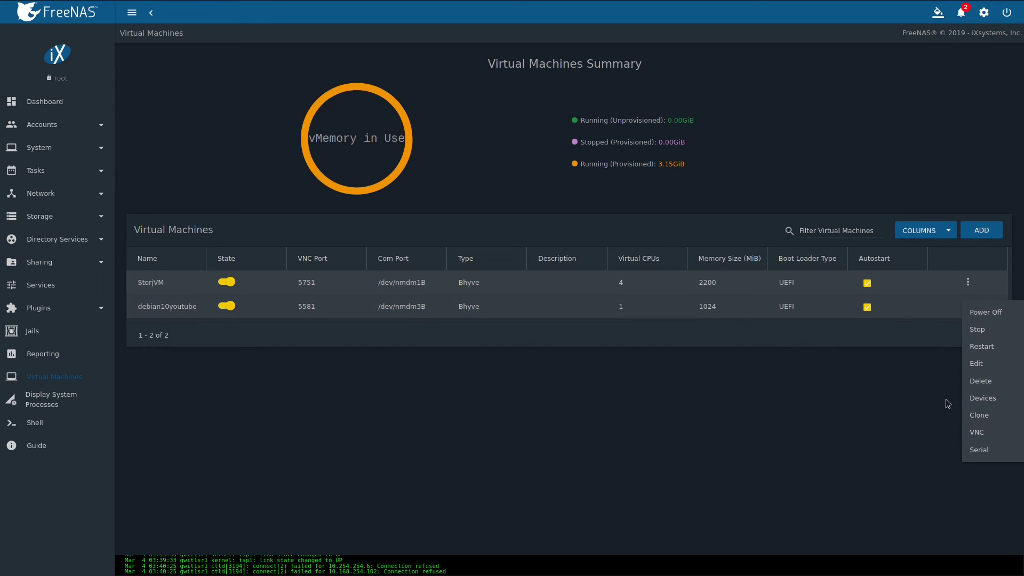
click(993, 430)
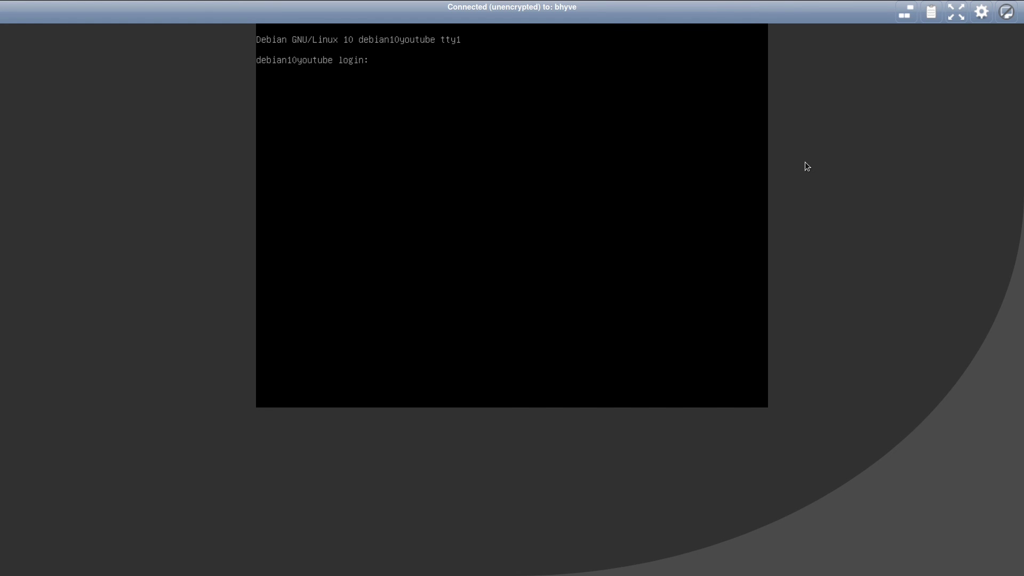
Log in as root, confirm enp0s4 has 192.168.113.23, and ping google.com for five replies with 0% loss.
text(root)
key(Return)
key(Return)
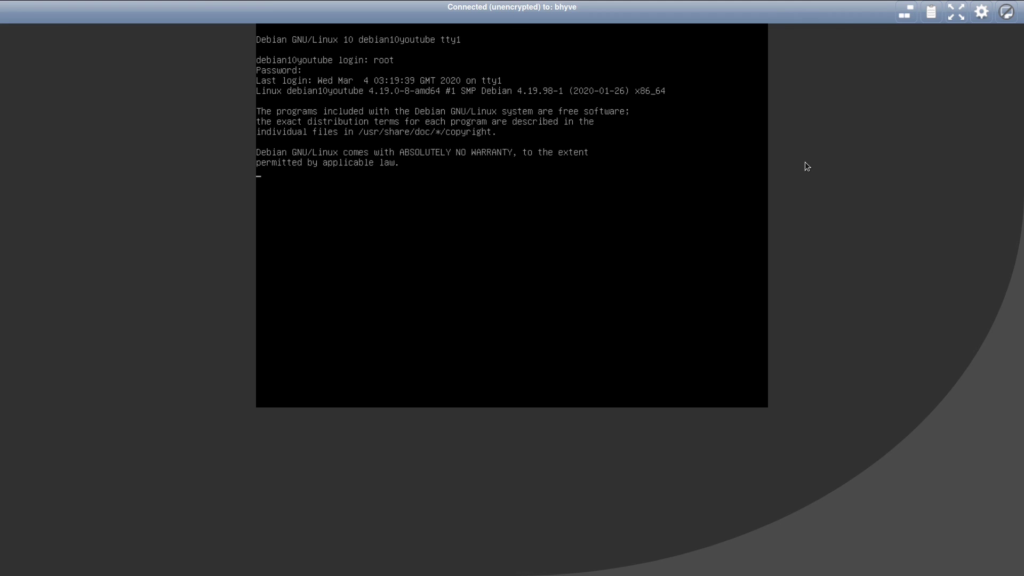
text(ip a)
key(Return)
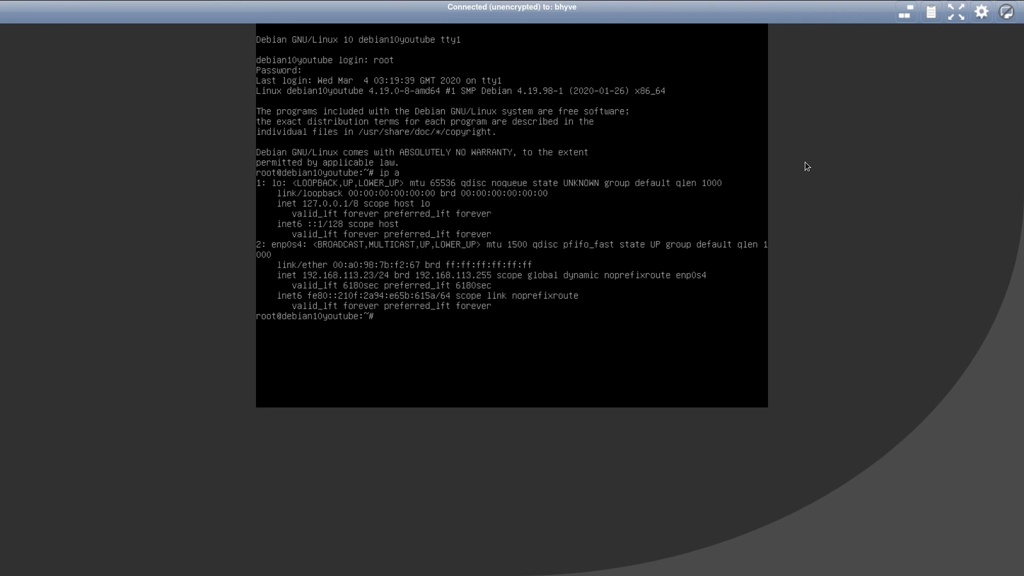
text(ping google.com)
key(Return)
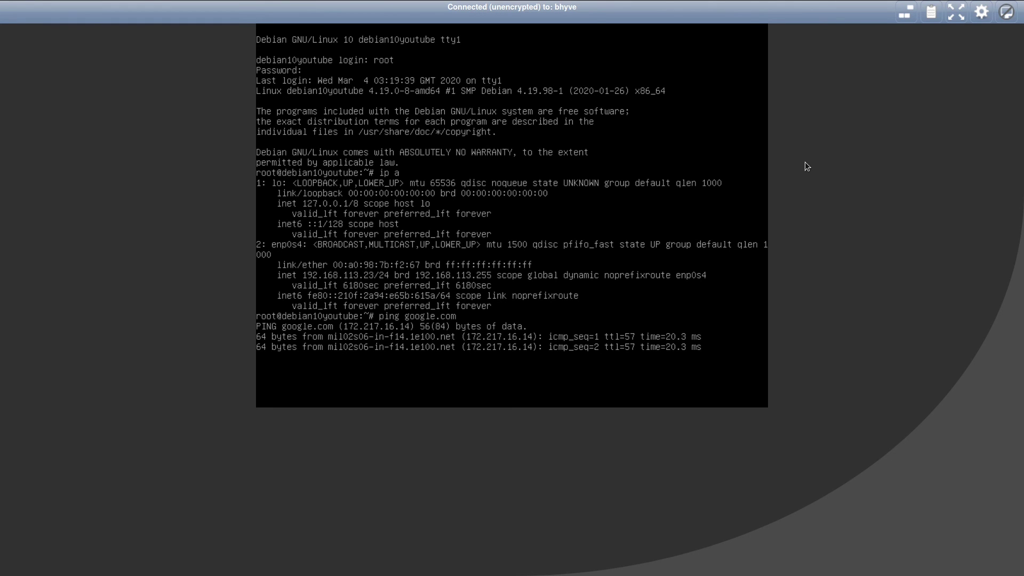
key(ctrl+c)
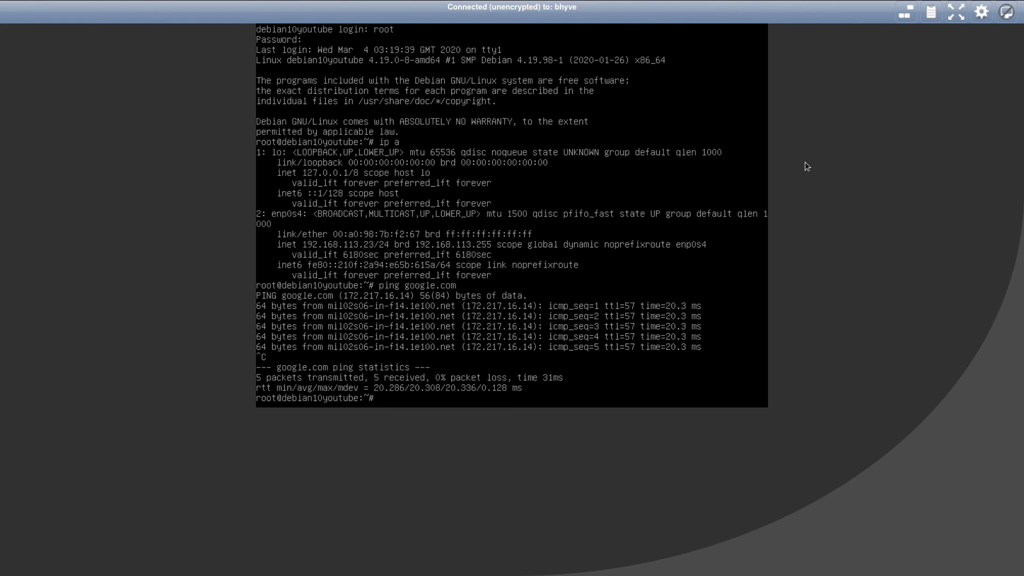